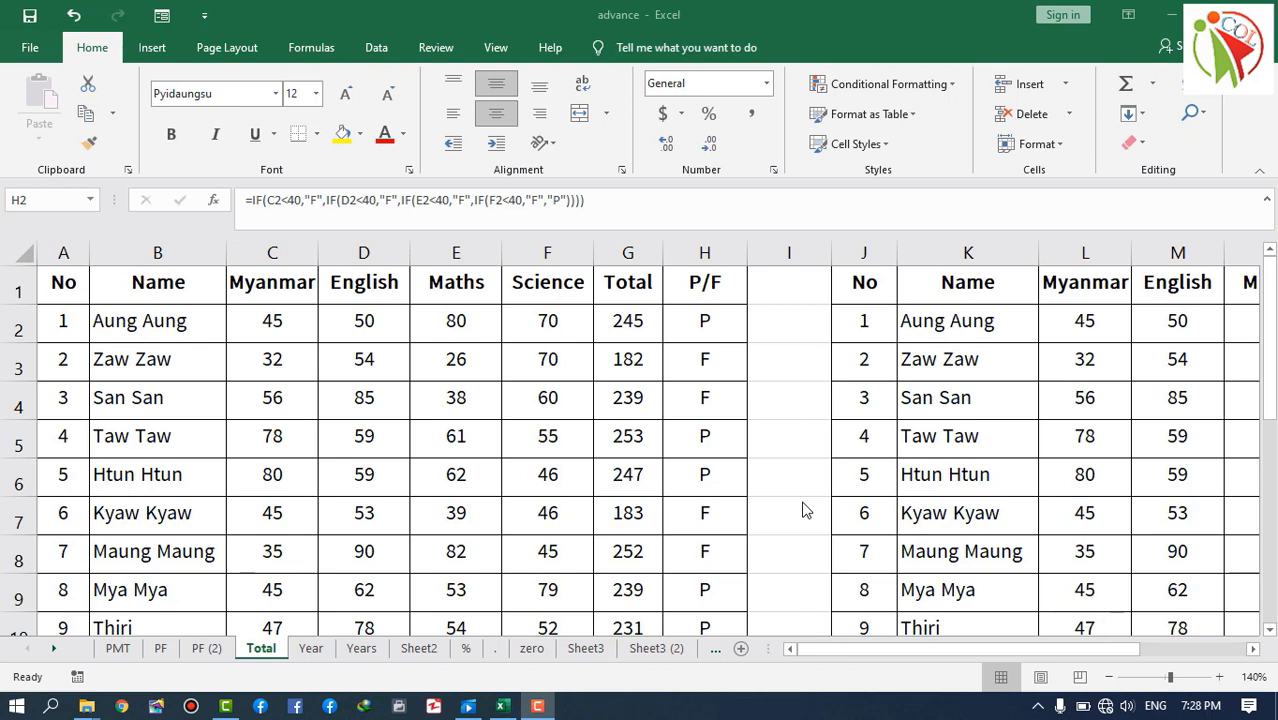
- In the second marks table, use AutoSum on L2:O2 to put the first student's total in P2
left_click(719, 331)
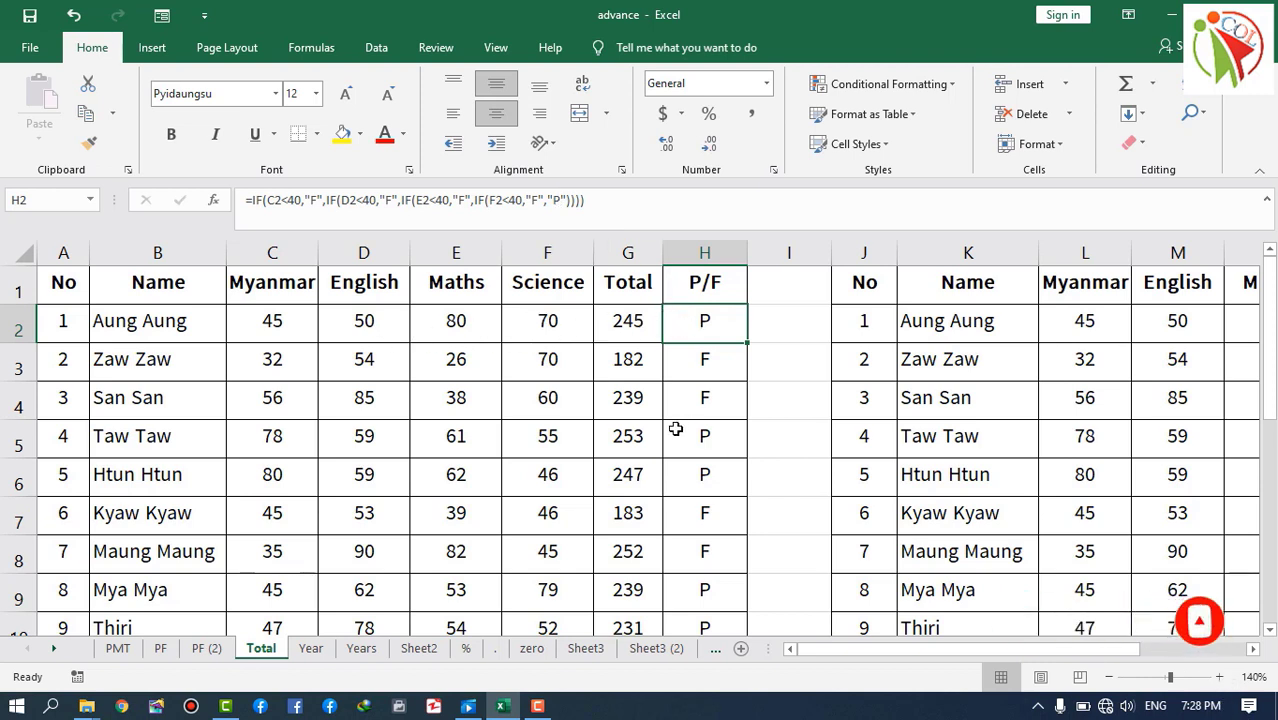
left_click_drag(877, 648, 1012, 660)
left_click(1159, 337)
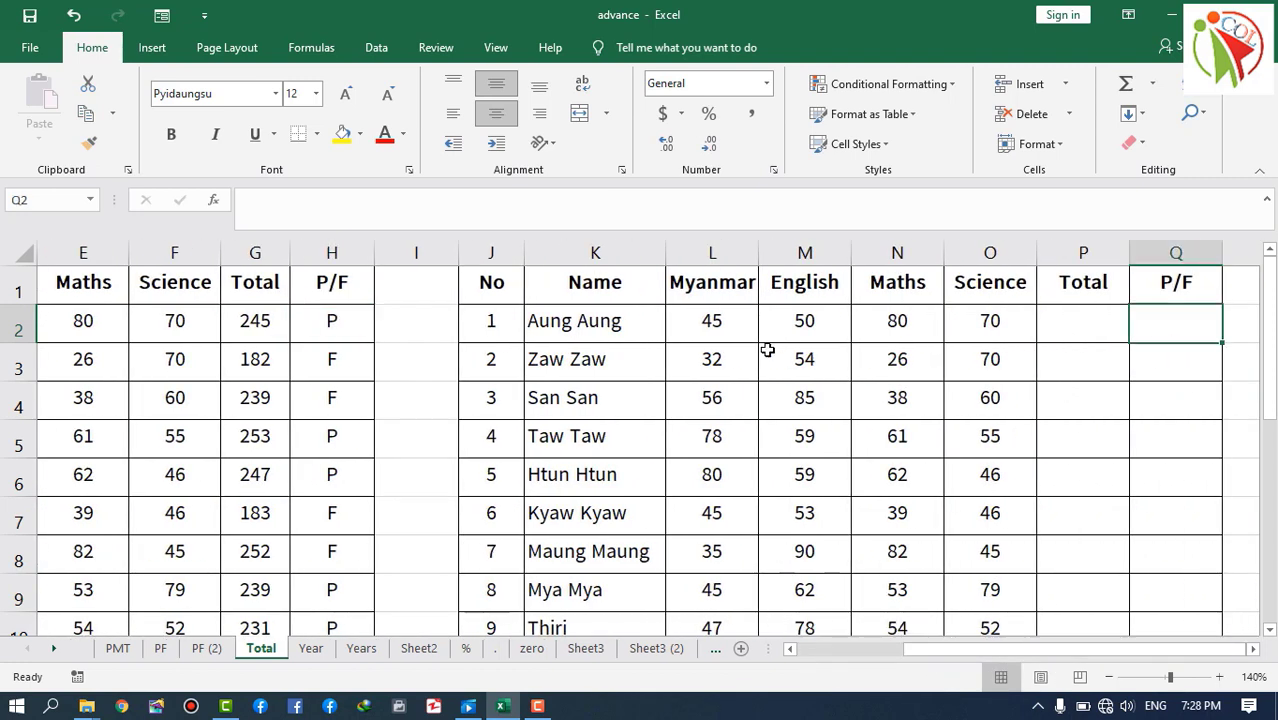
left_click_drag(713, 325, 1064, 337)
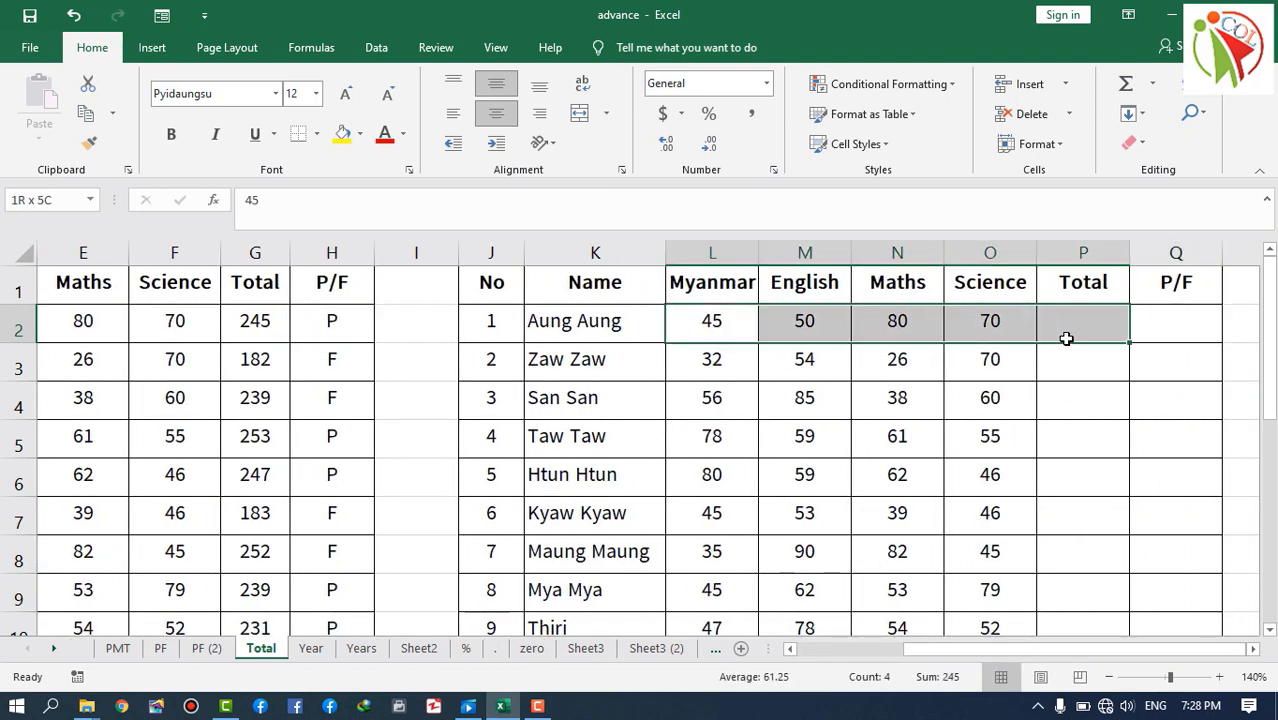
left_click(1125, 84)
left_click(1160, 405)
- Fill the P2 total formula down the Total column through P11
left_click(1108, 322)
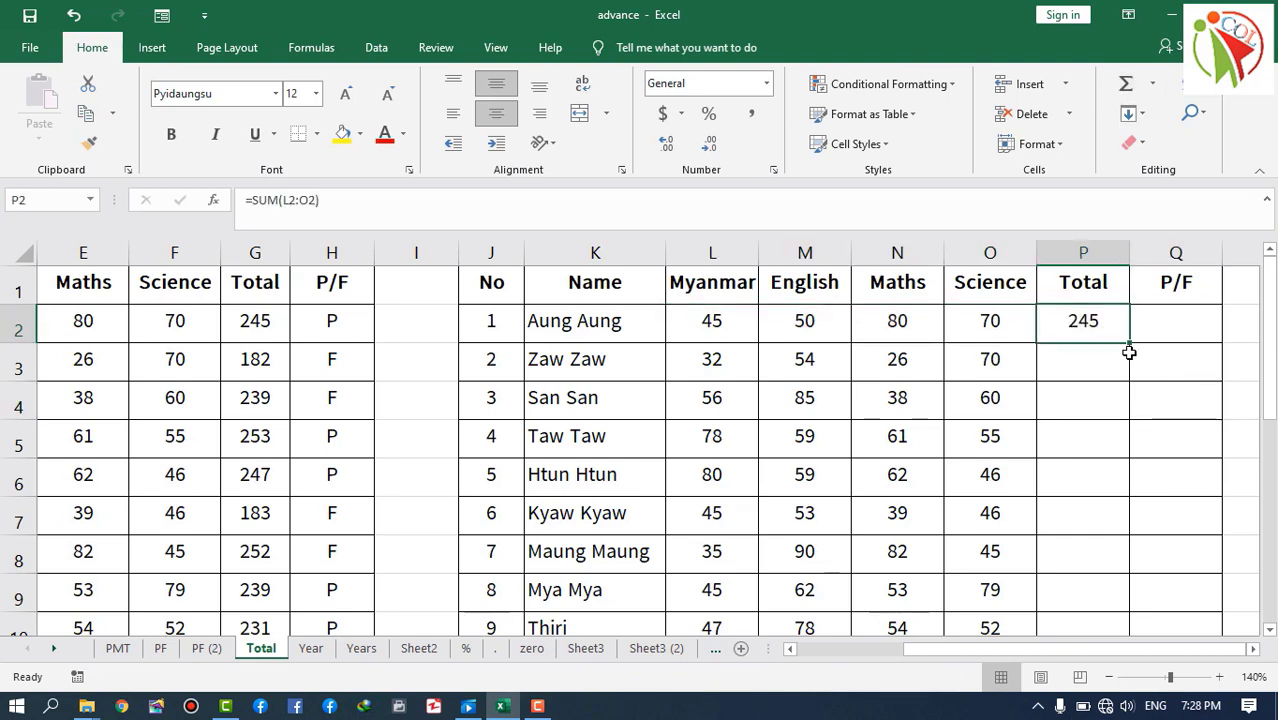
double_click(1129, 342)
scroll(1164, 462, "down", 2)
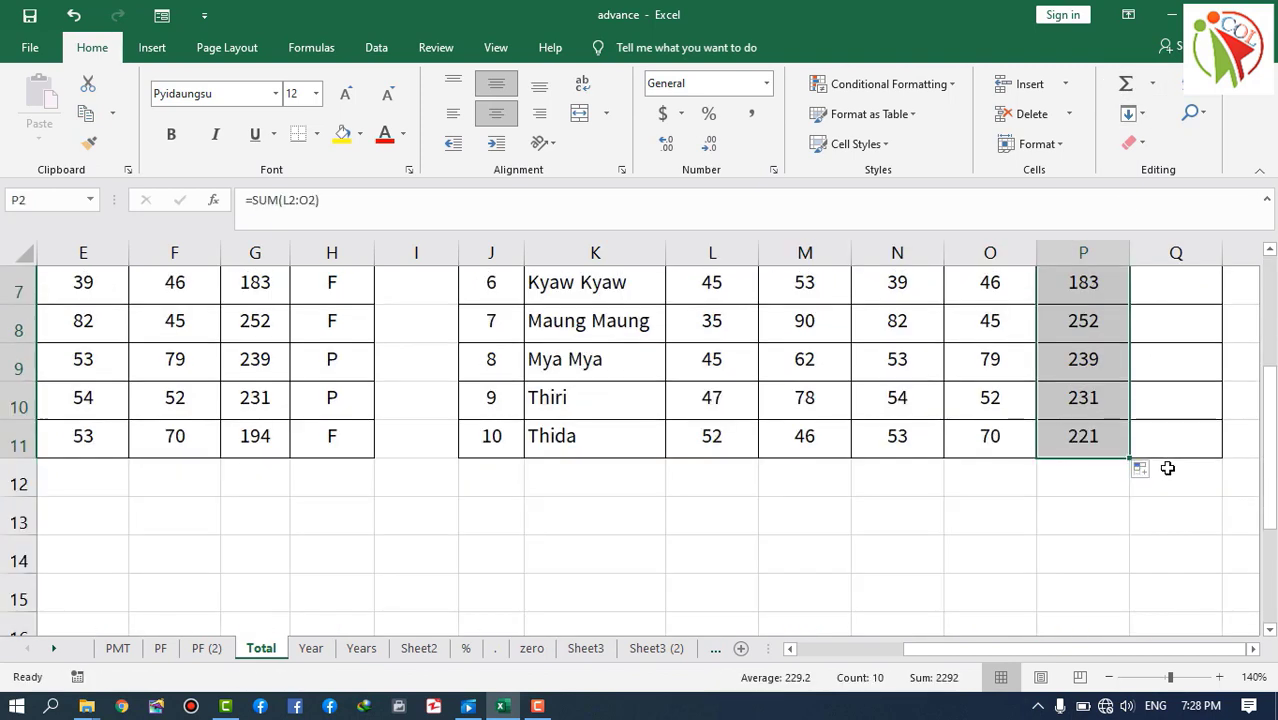
scroll(1167, 468, "up", 2)
- Begin an IF formula in Q2 that returns "F" when the Myanmar mark is below 40: =IF(L2<40,"F",
left_click(1176, 445)
left_click(1154, 332)
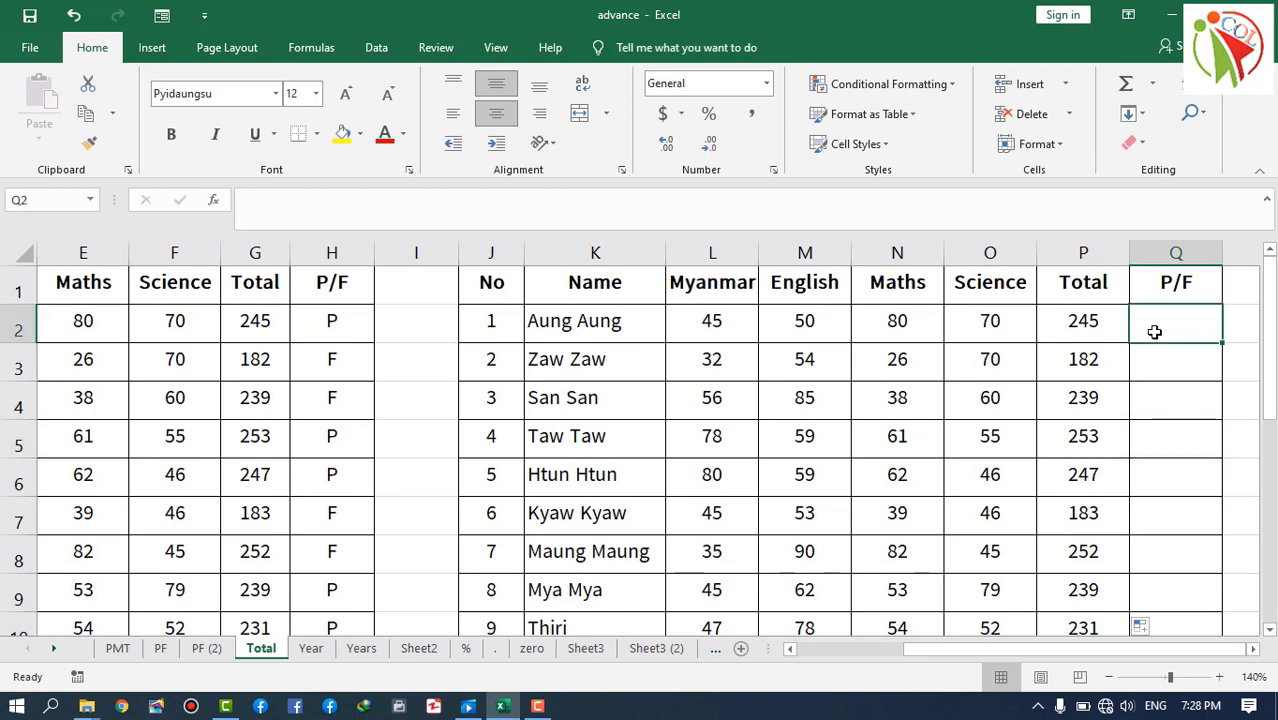
type("=")
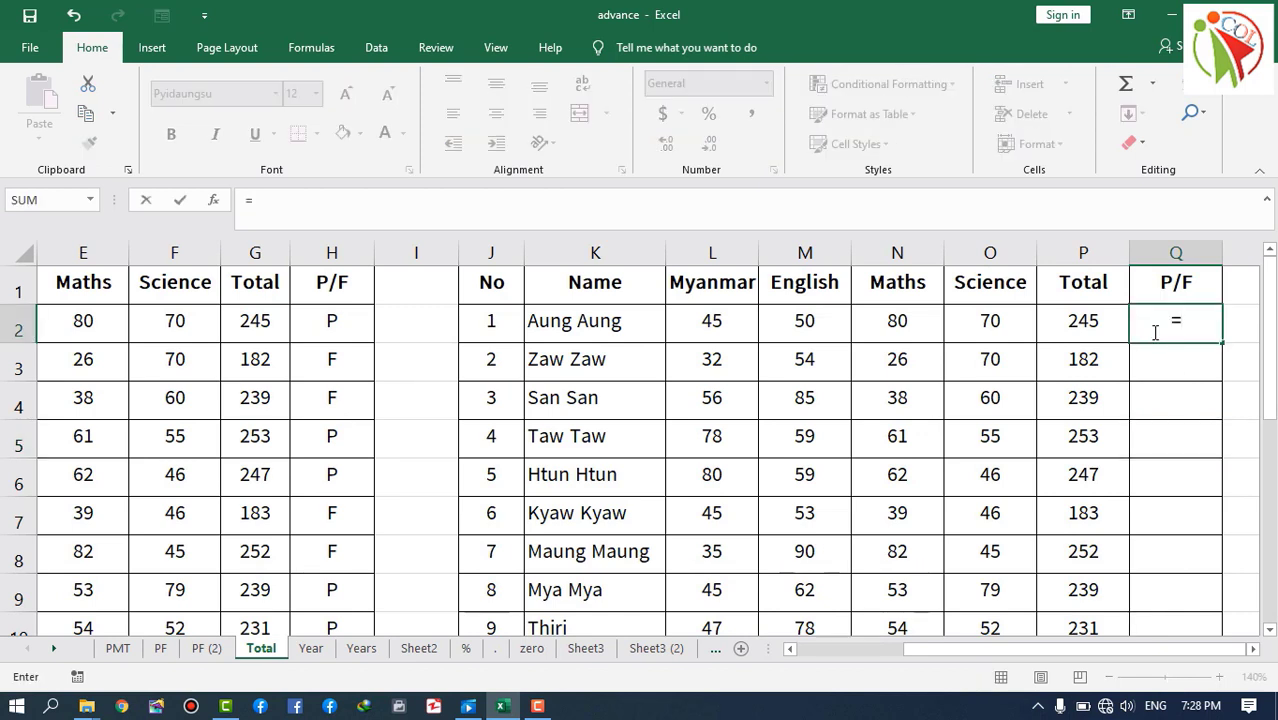
type("i")
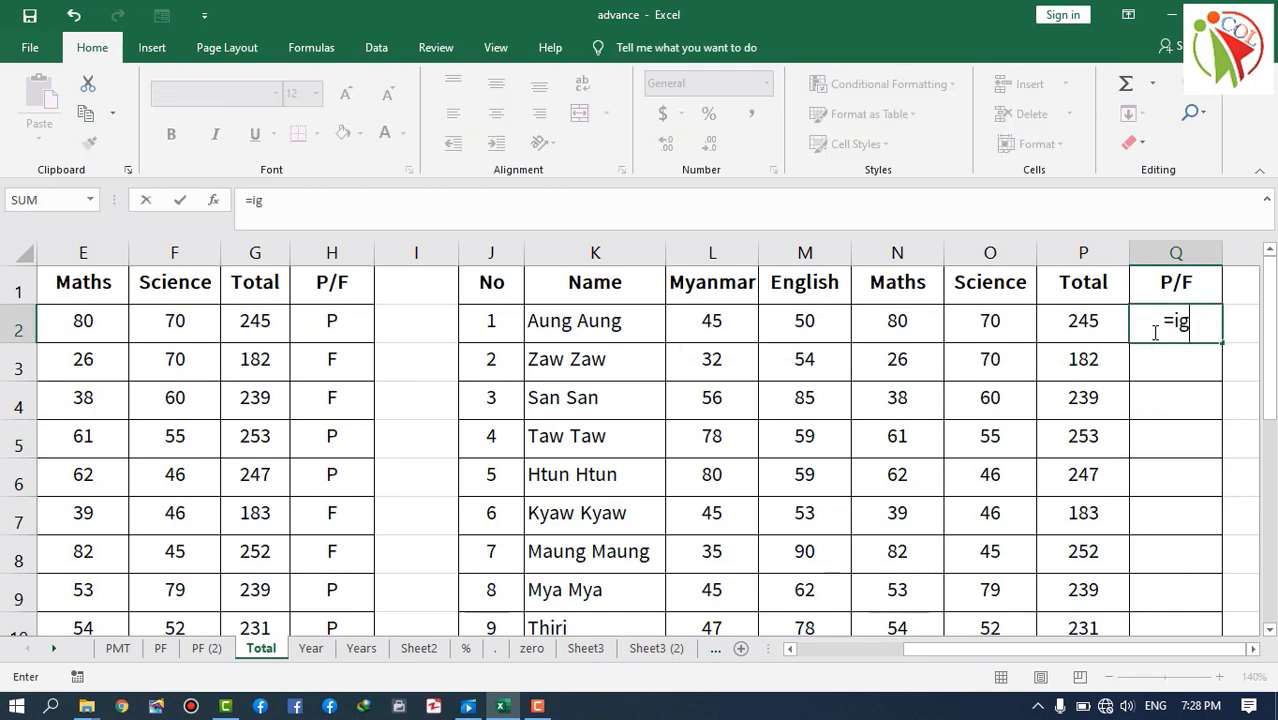
type("f")
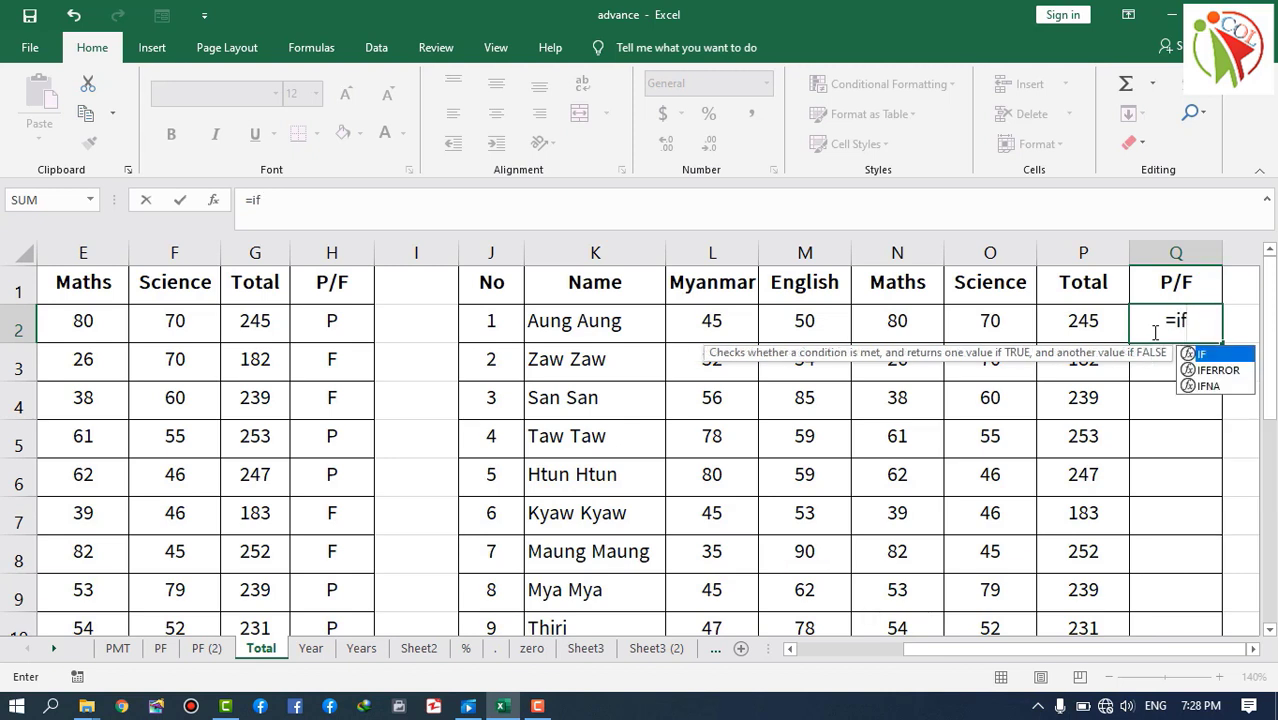
type("(")
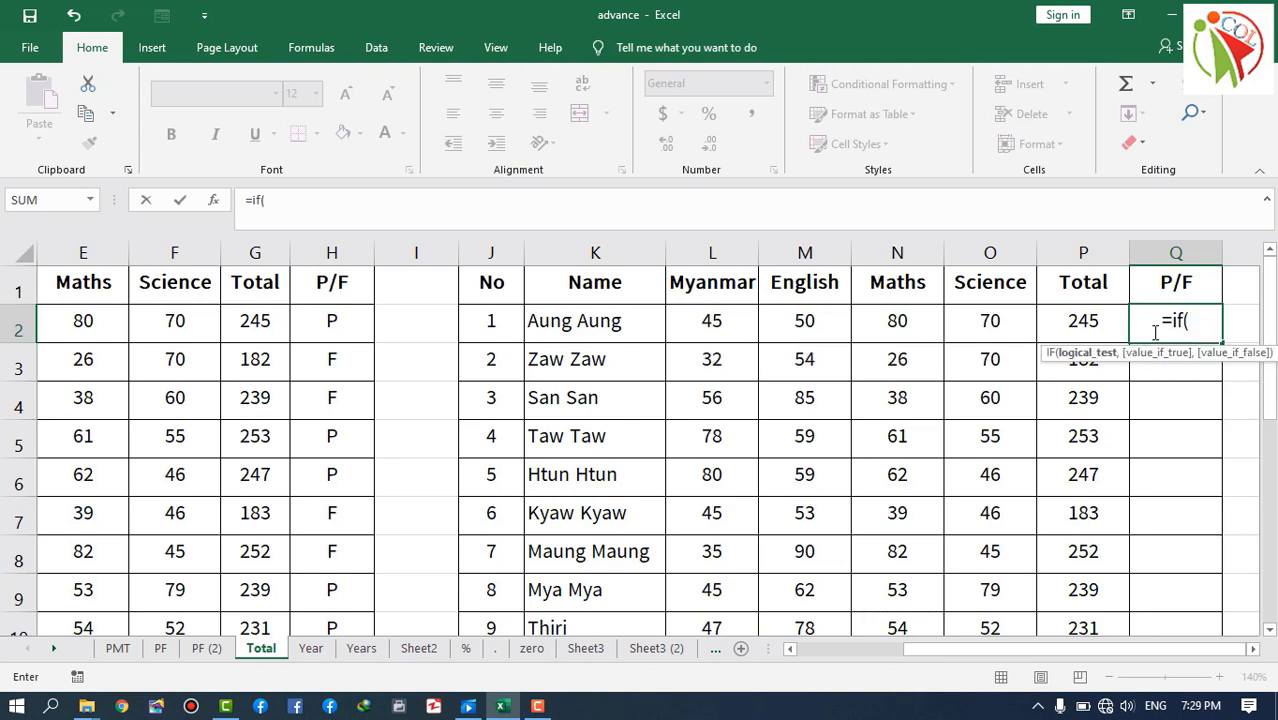
left_click(703, 328)
type("<")
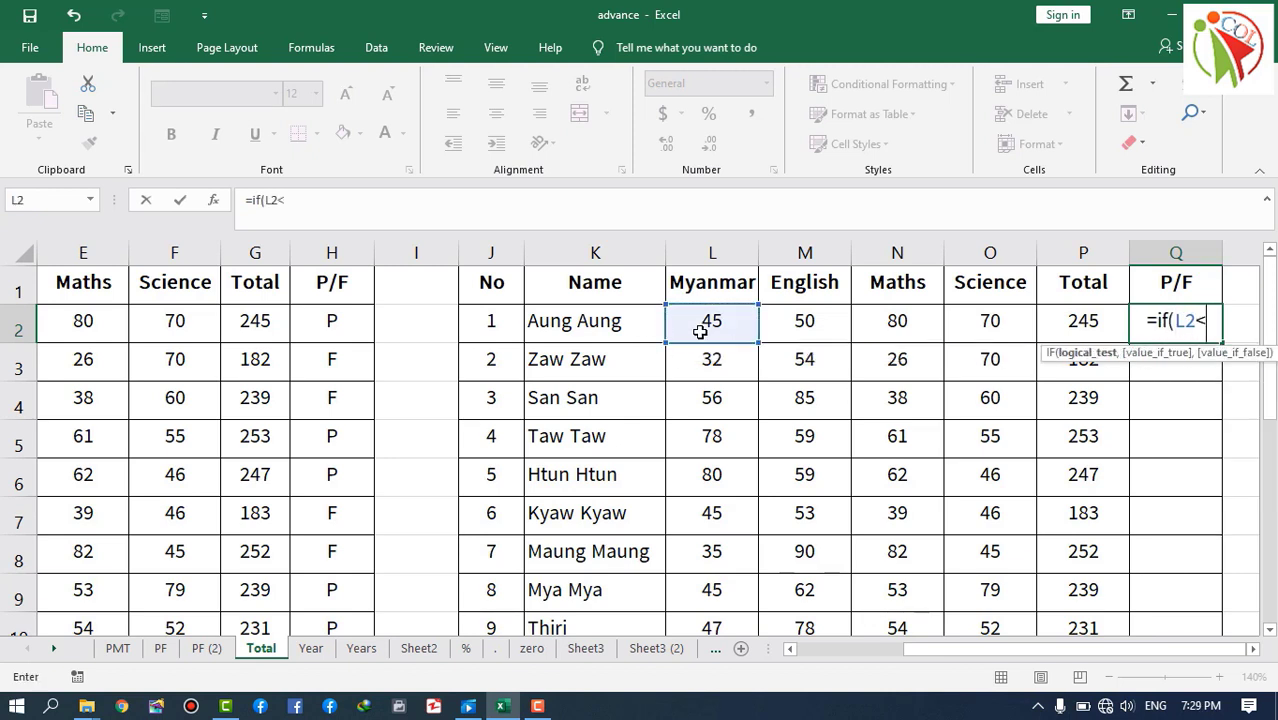
type("40")
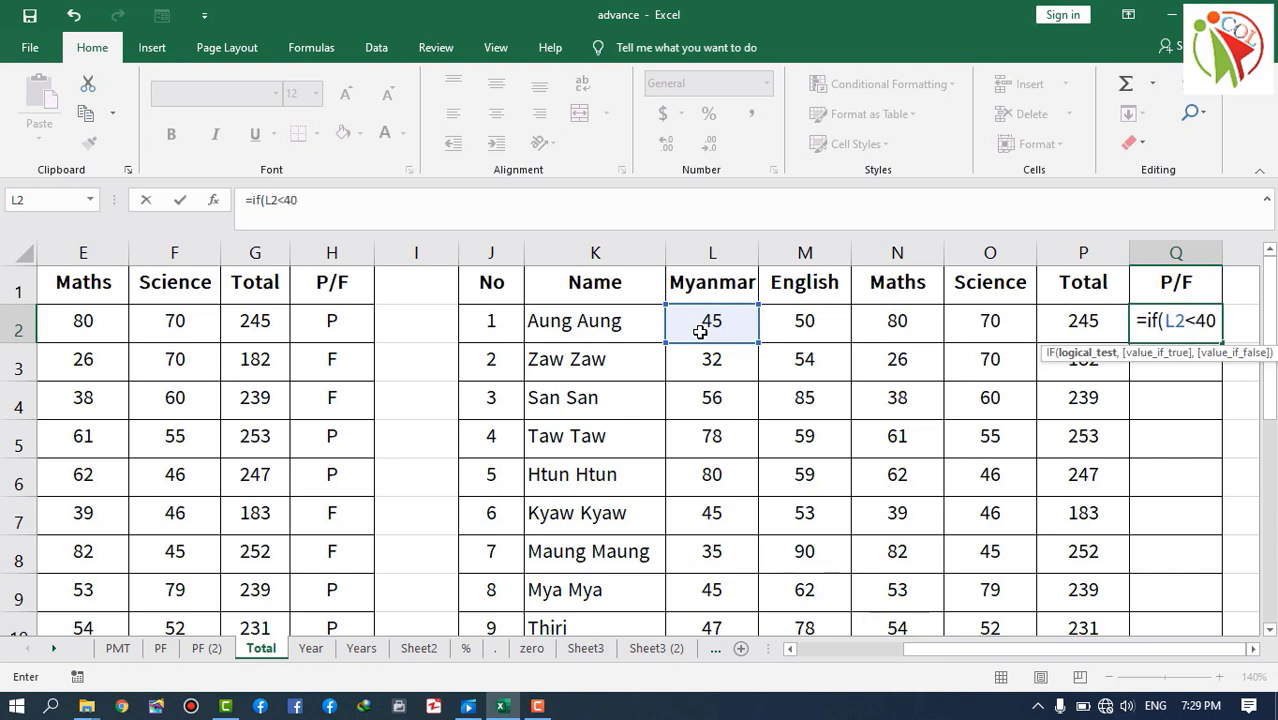
type(",\"")
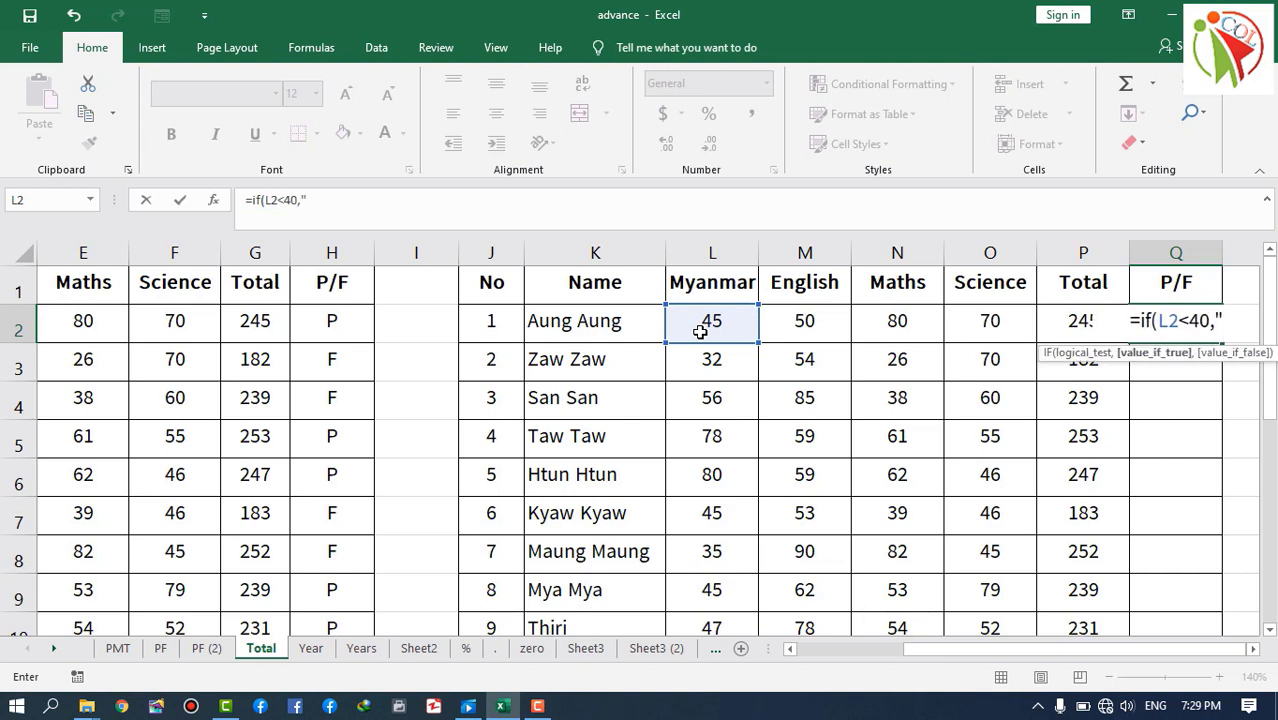
type("F\",")
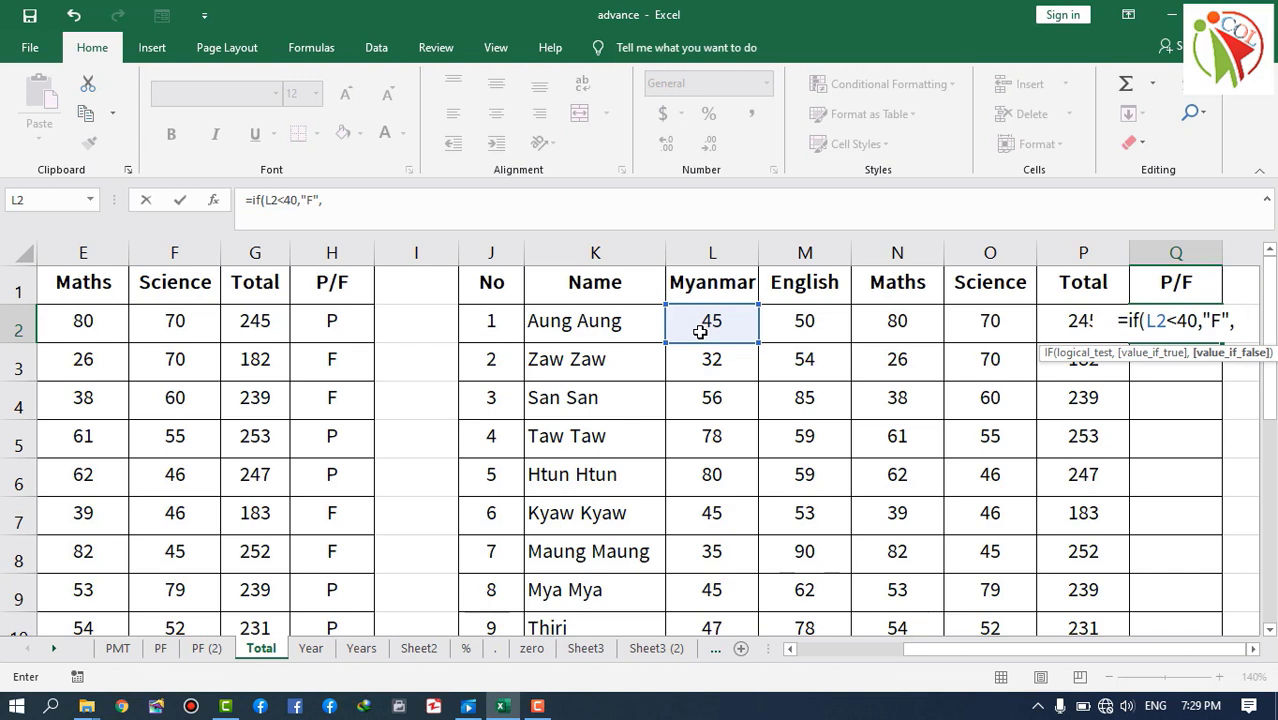
- Nest a second IF in the Q2 formula that returns "F" when the English mark is below 40: IF(M2<40,"F",
type("if")
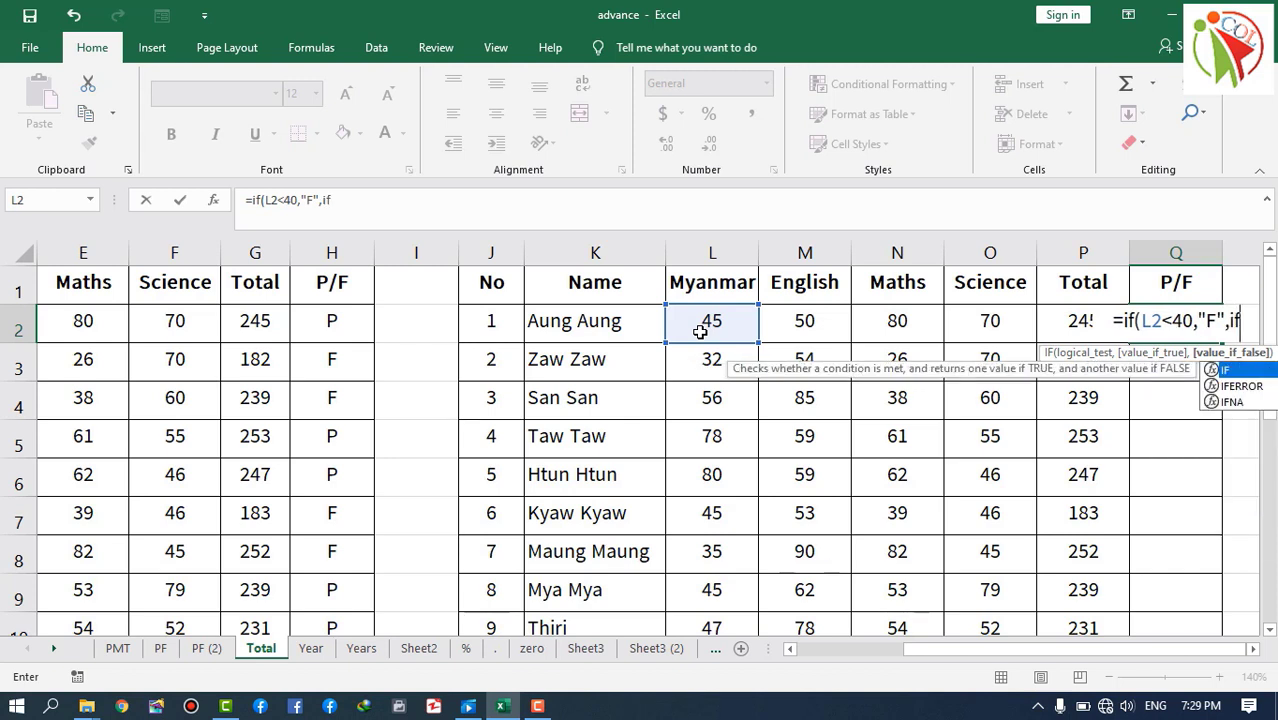
type("(")
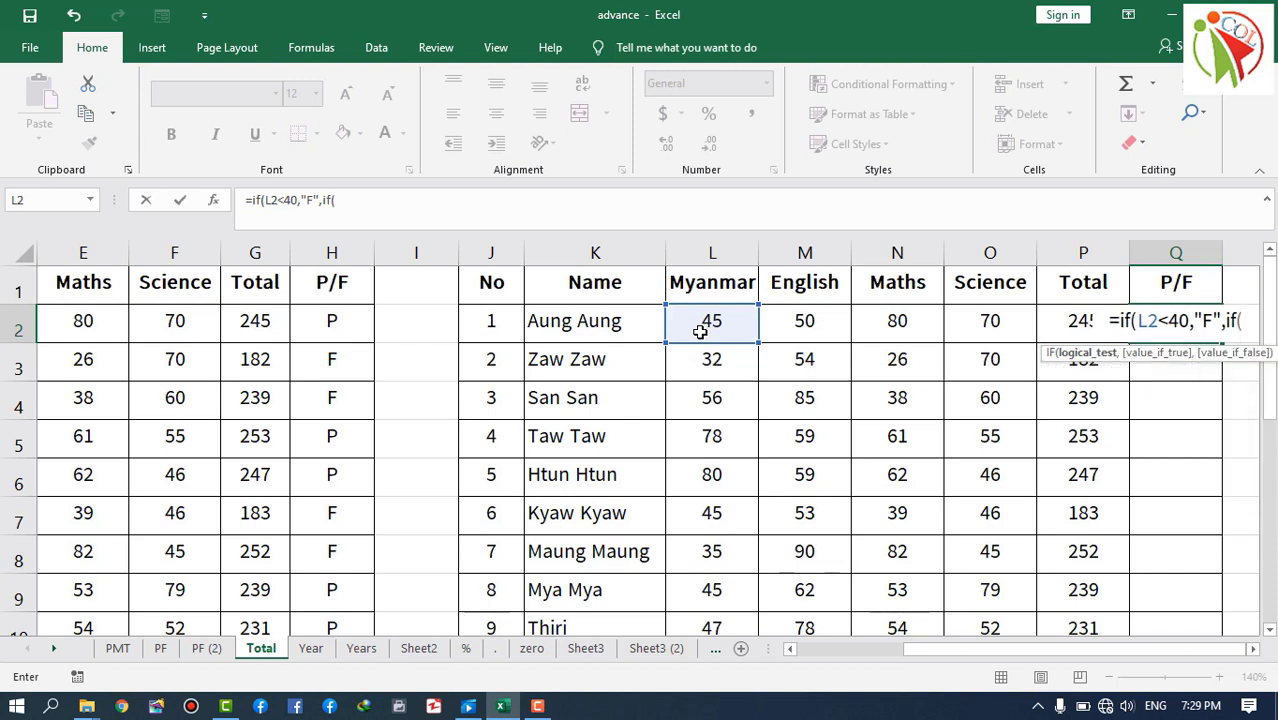
left_click(794, 322)
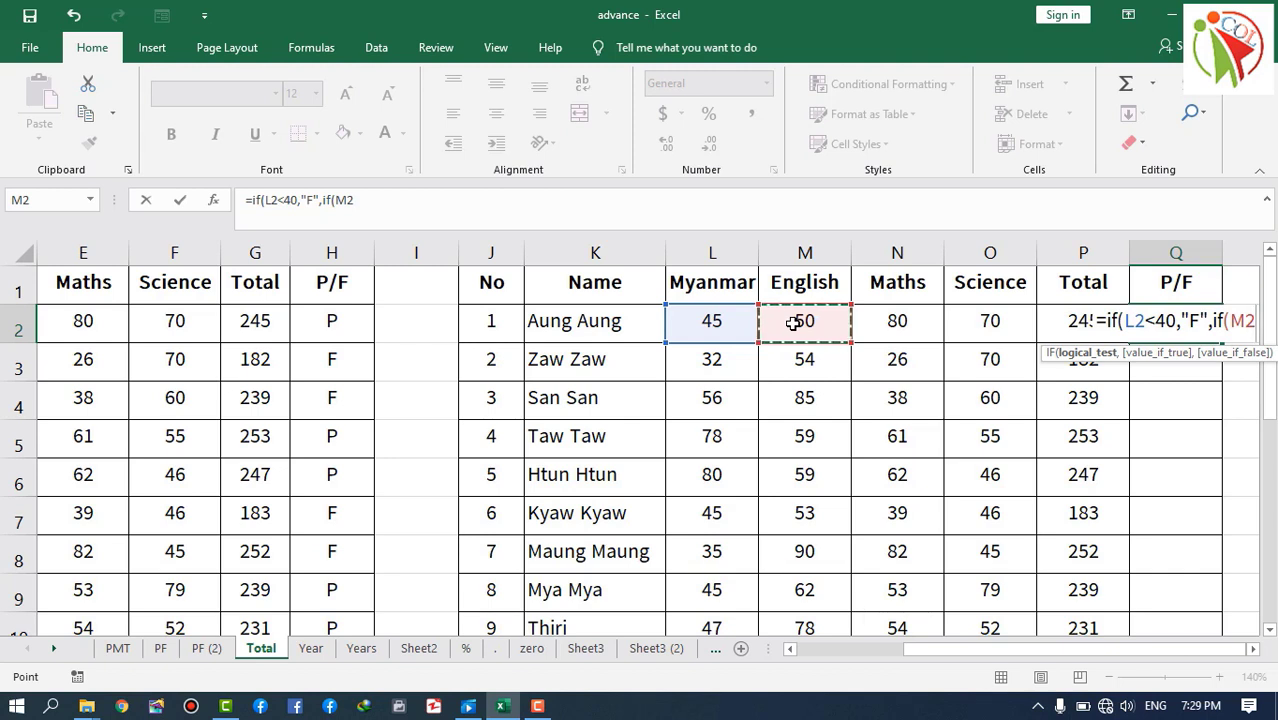
type("<40")
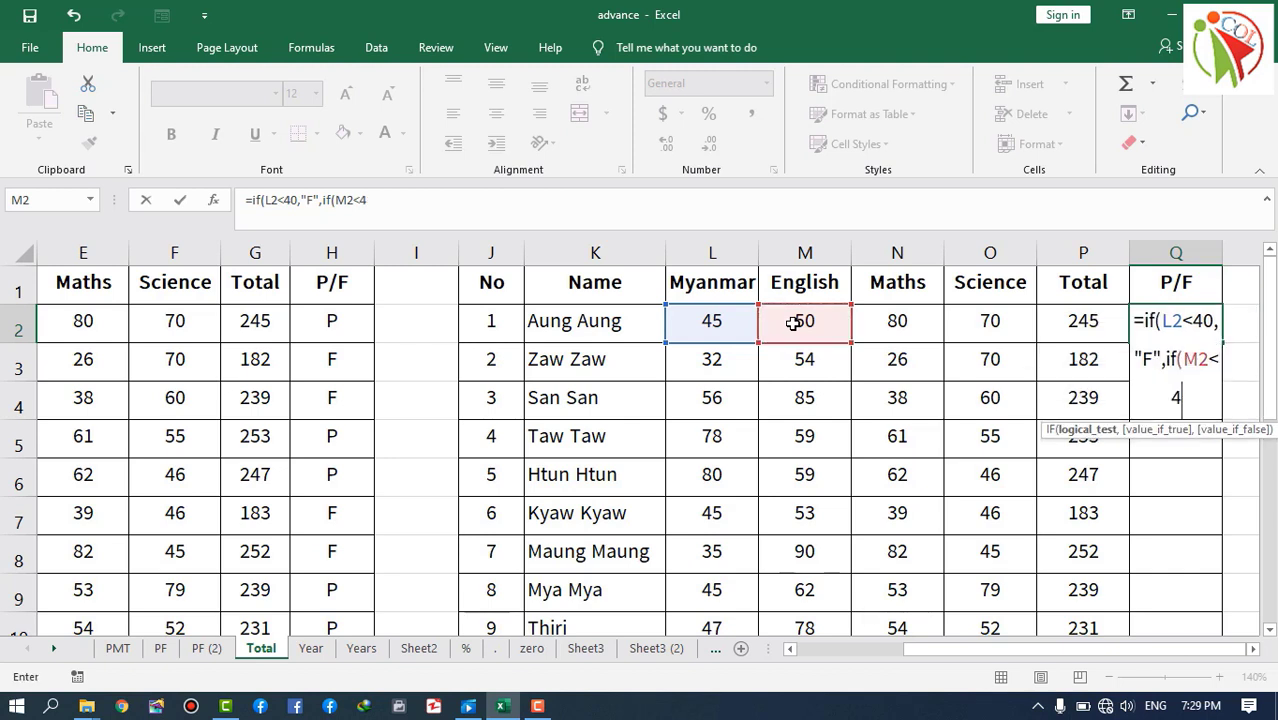
type(",")
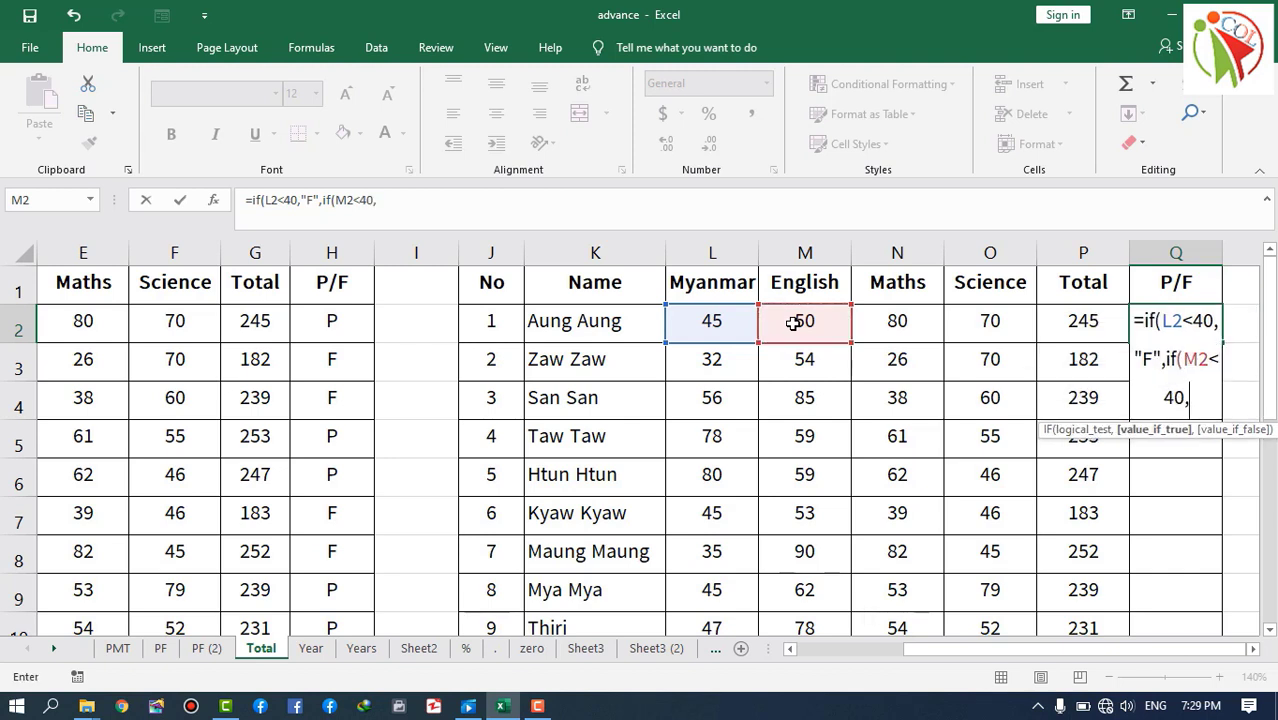
type("\"F")
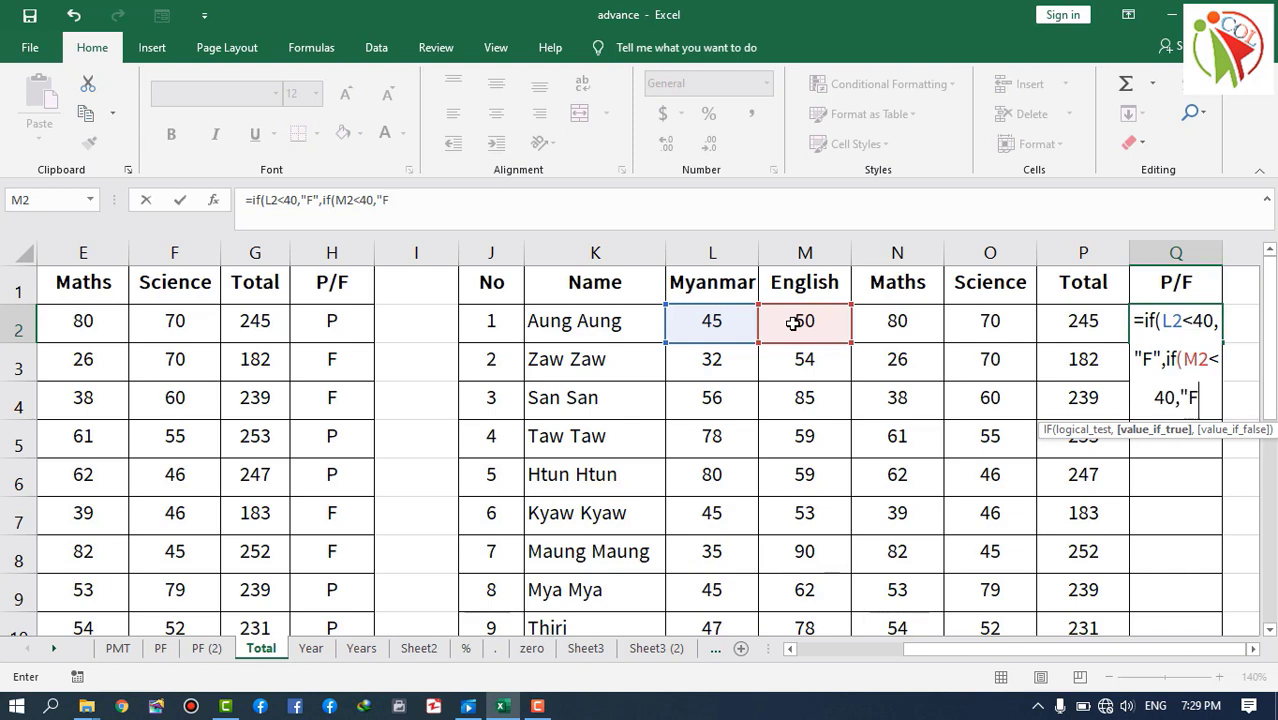
type("\"")
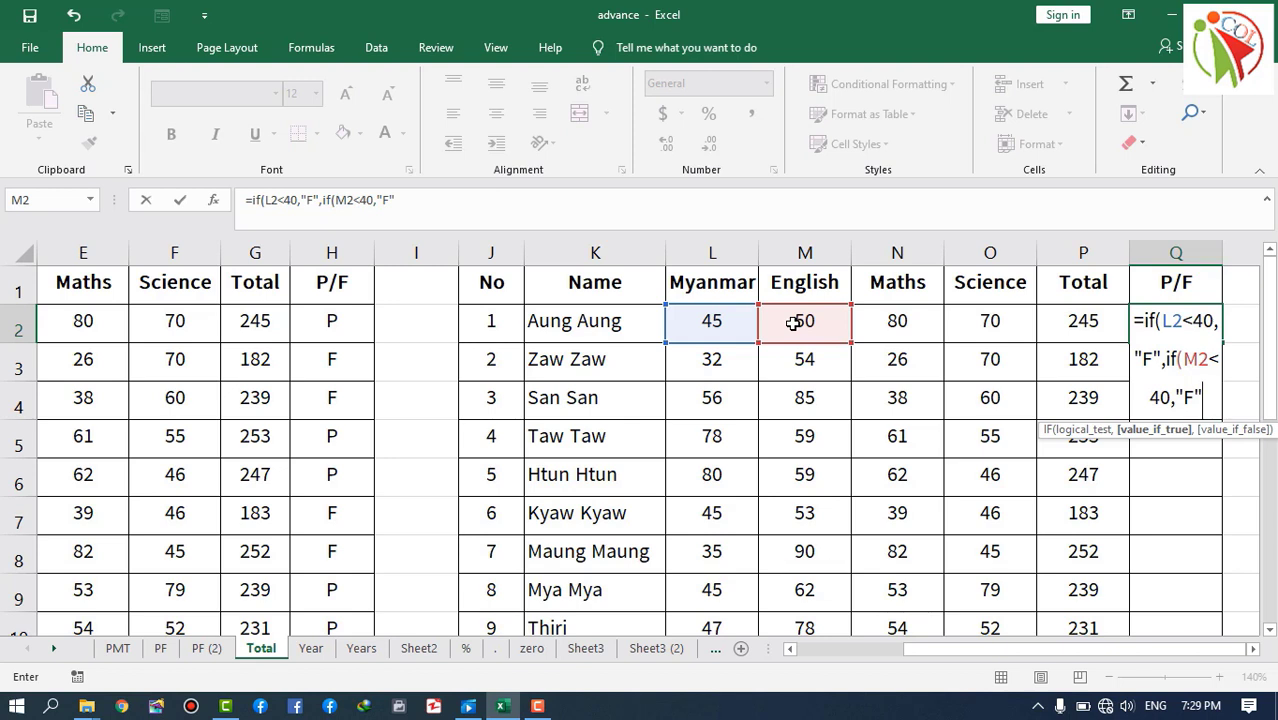
type(",")
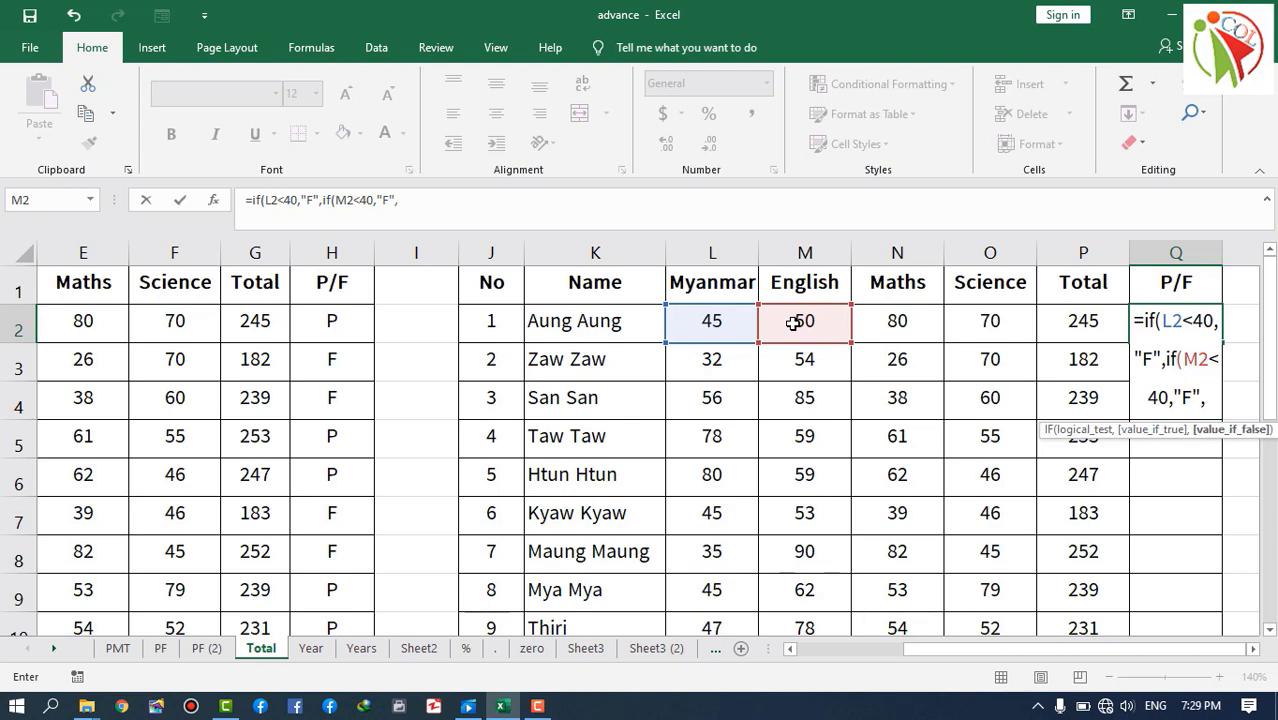
- Nest a third IF in the Q2 formula that returns "F" when the Maths mark is below 40: IF(N2<40,"F",
type("if")
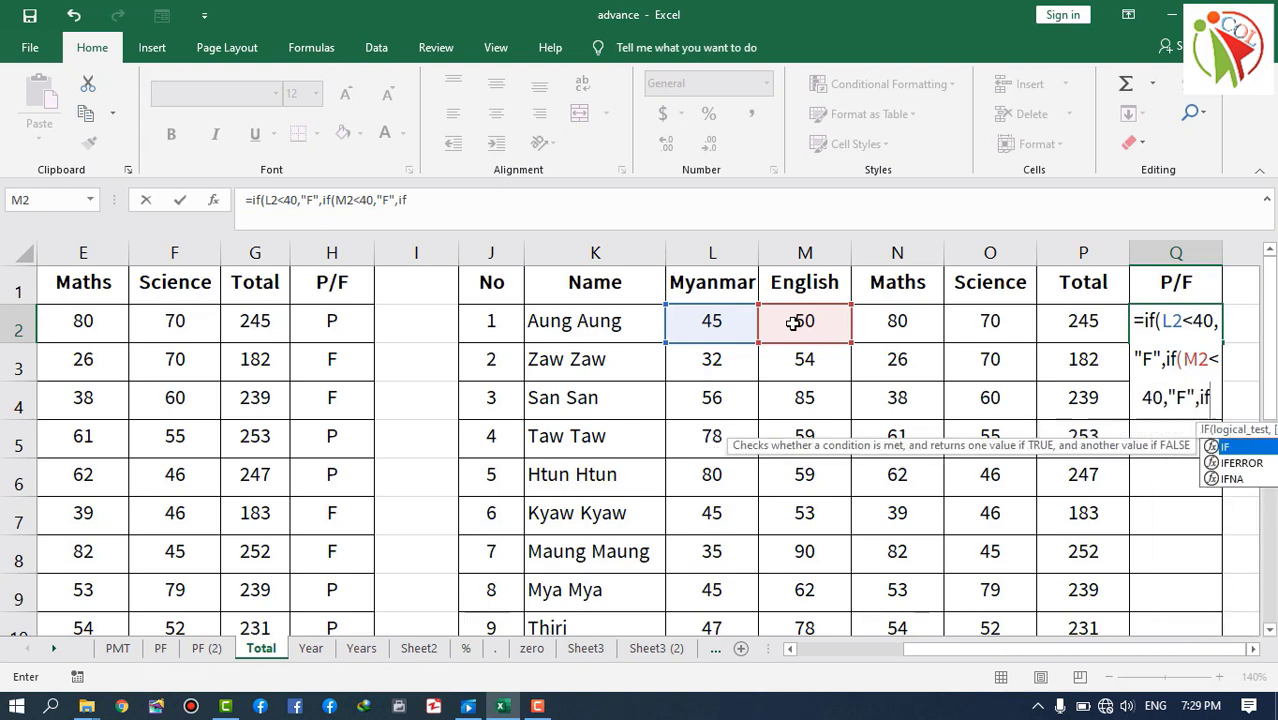
type("(")
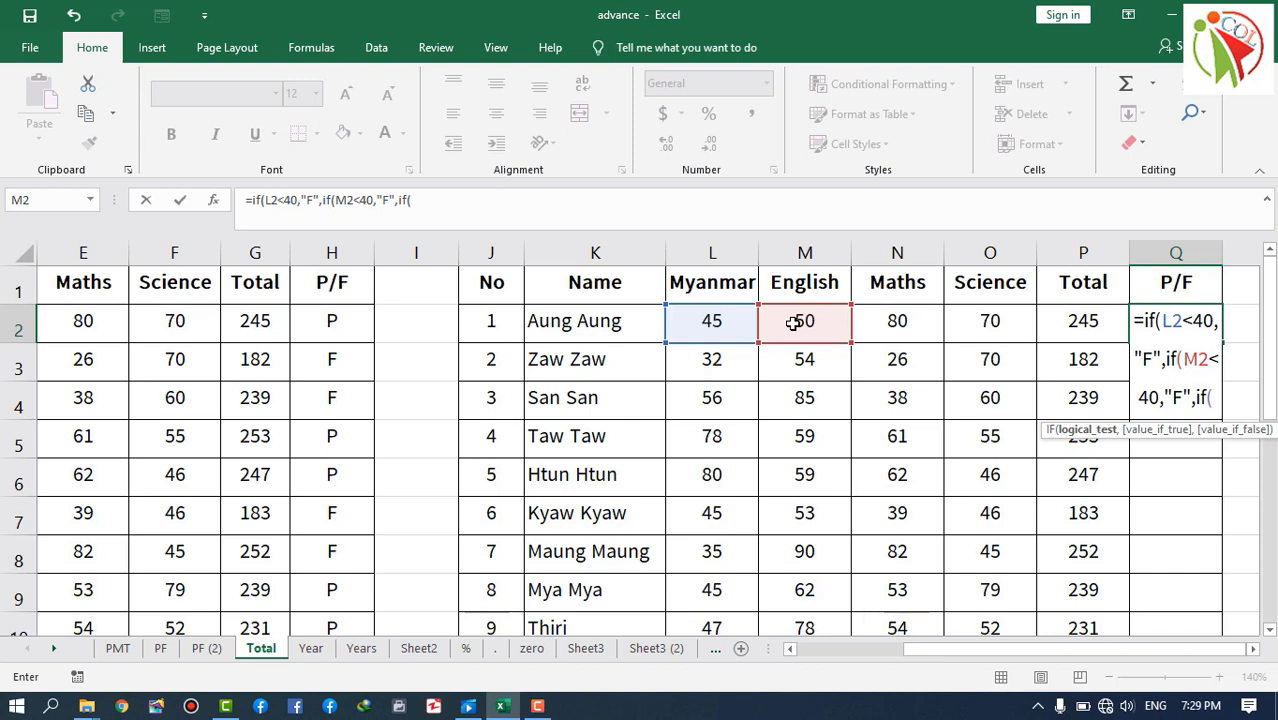
left_click(899, 330)
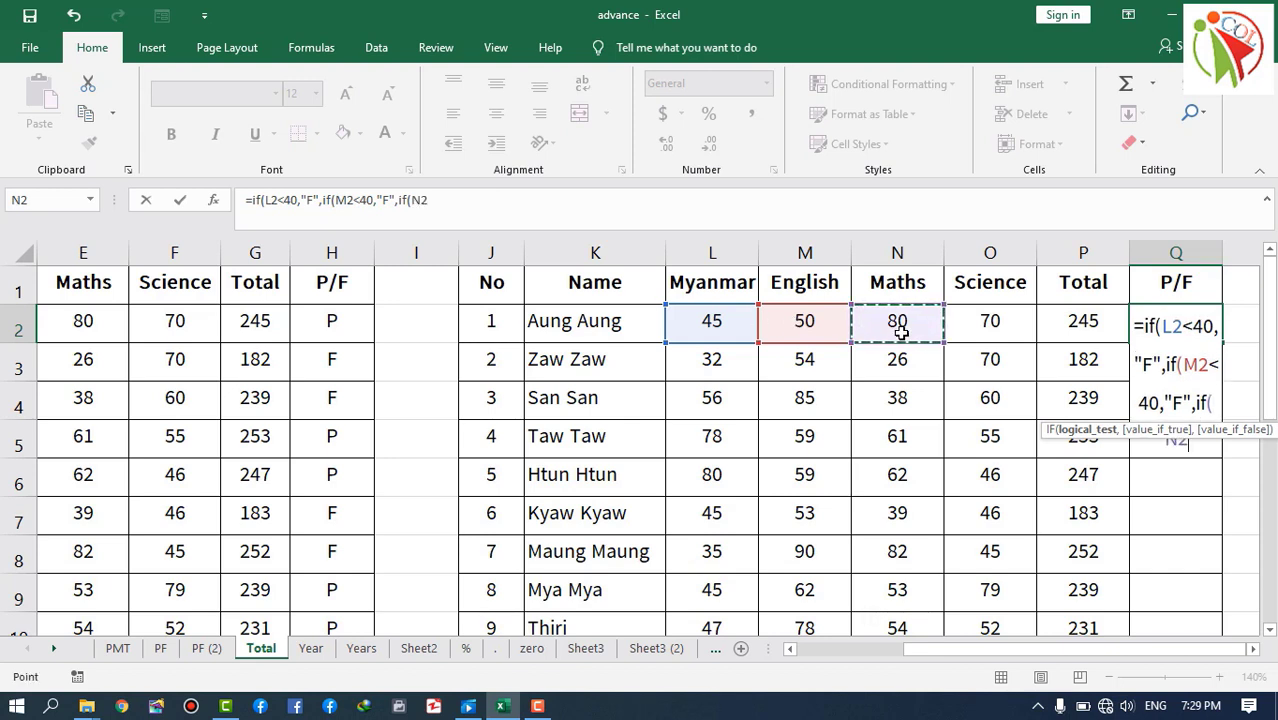
type("<")
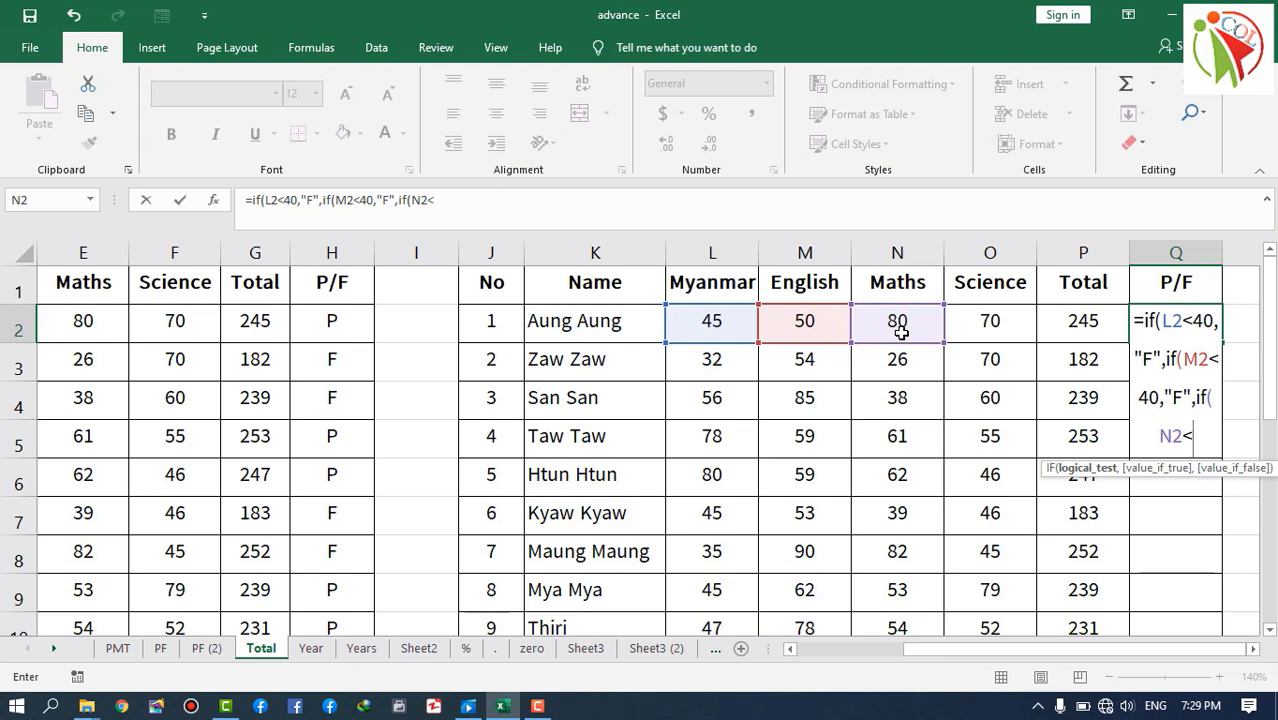
type("40")
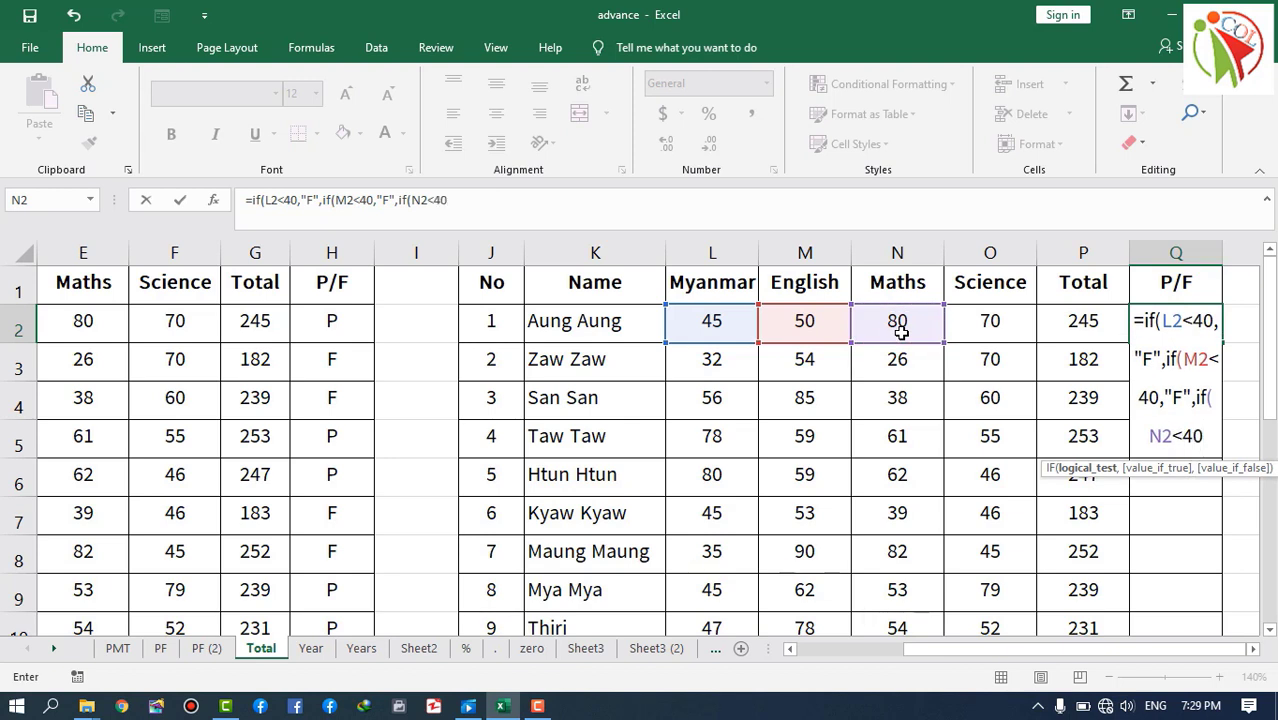
type(",\"F")
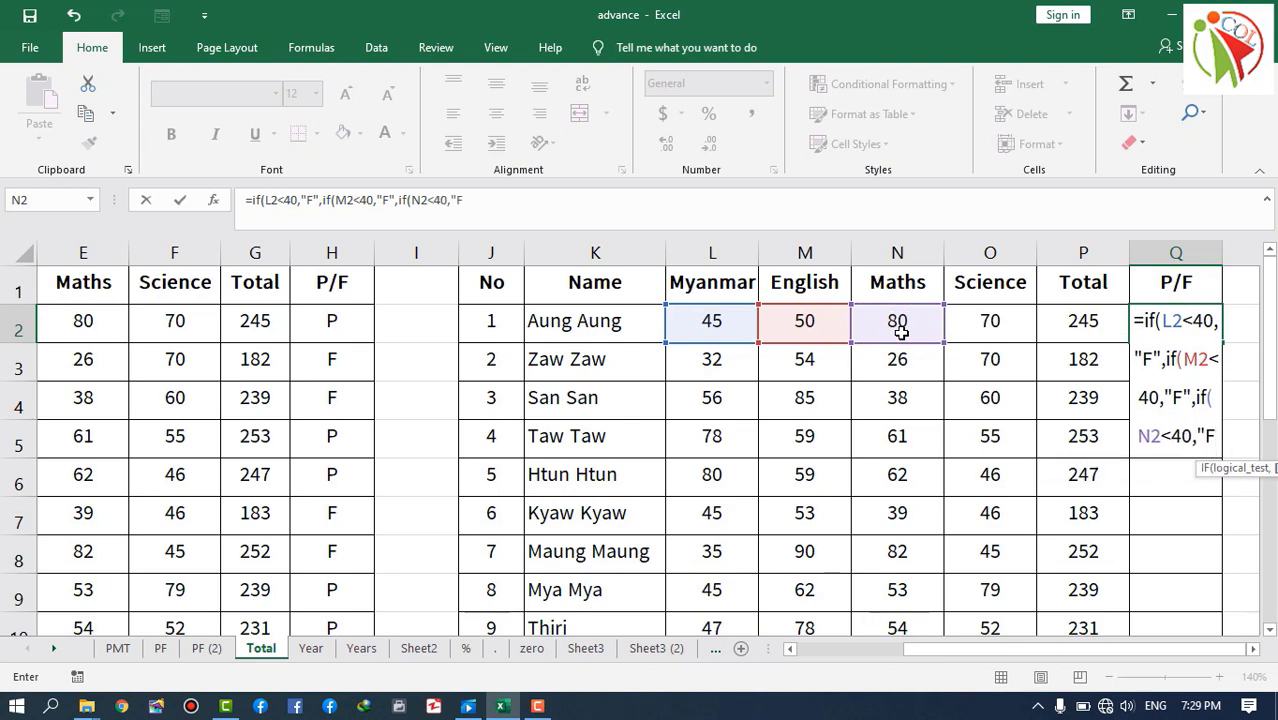
type("\",")
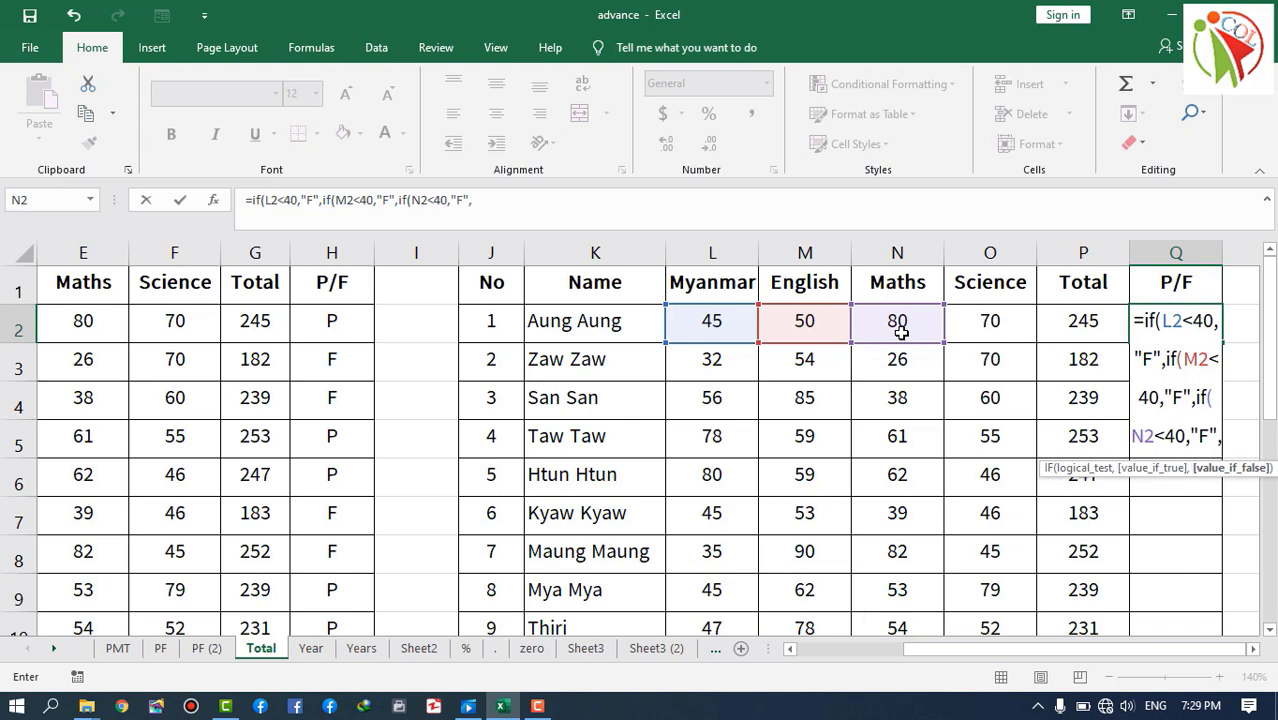
- Nest a fourth IF in the Q2 formula that returns "F" when the Science mark is below 40: IF(O2<40,"F",
type("if")
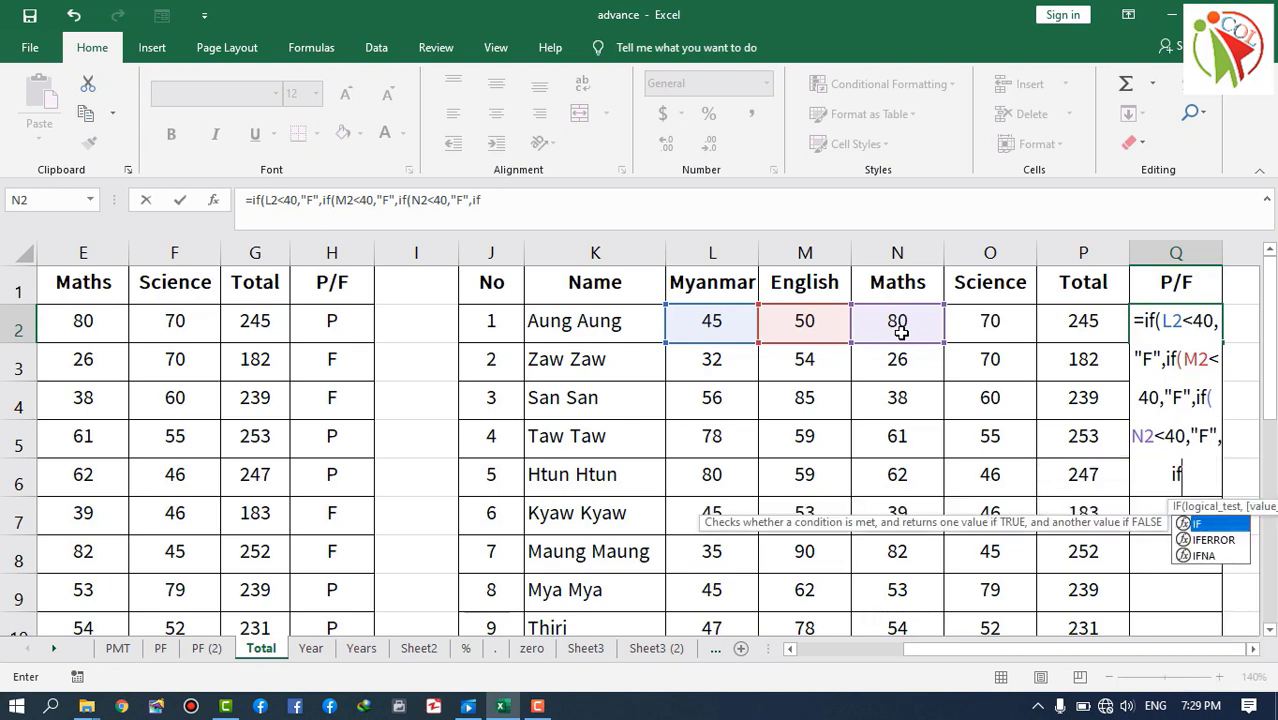
type("(")
left_click(990, 322)
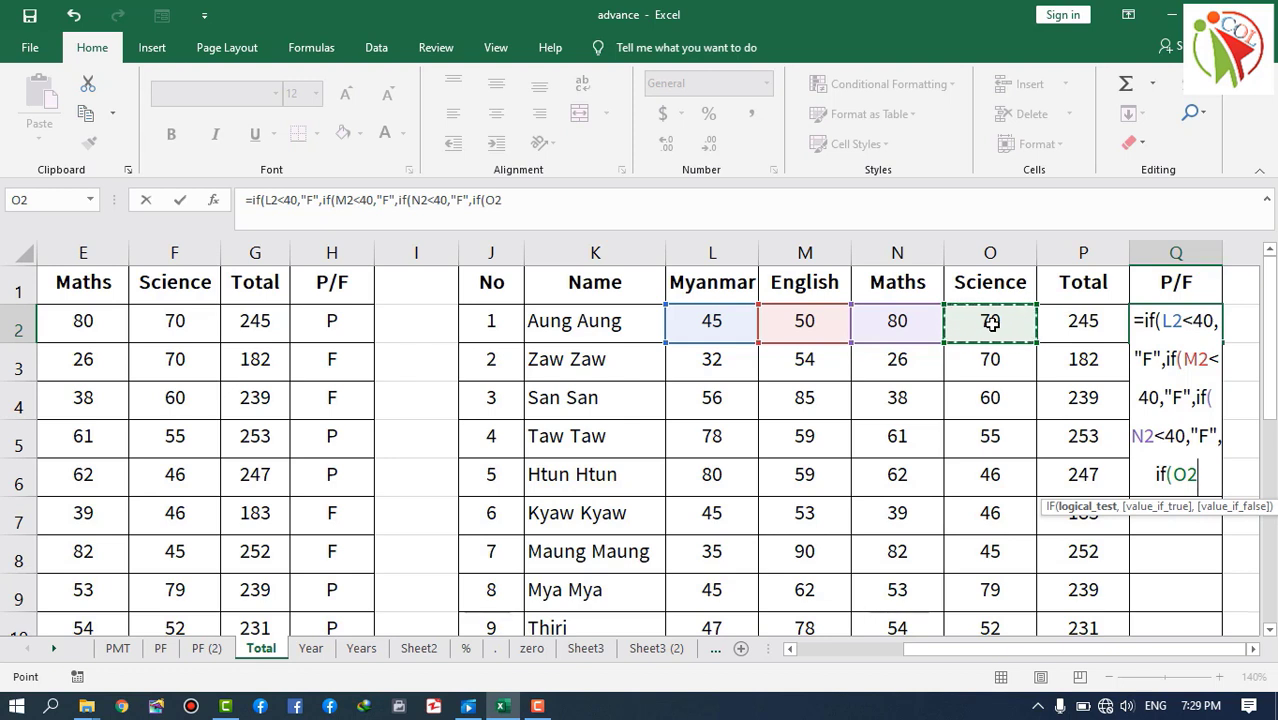
type("<40,\"")
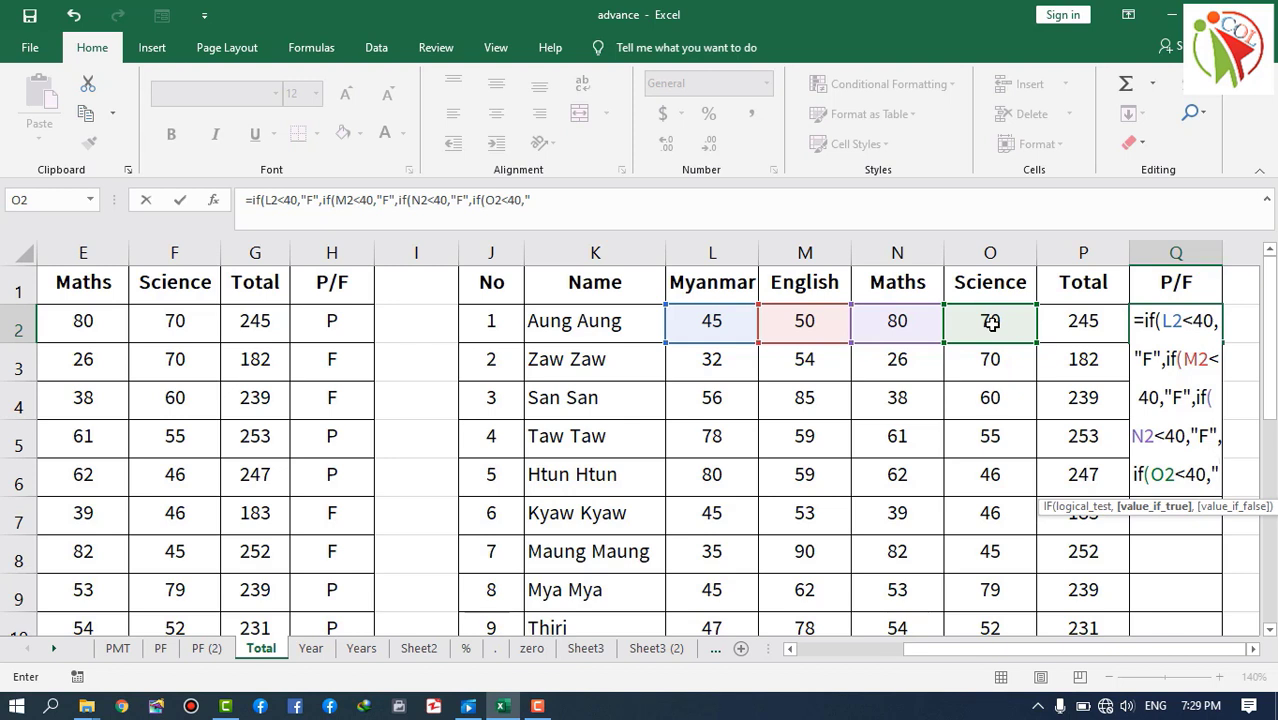
type("F\"")
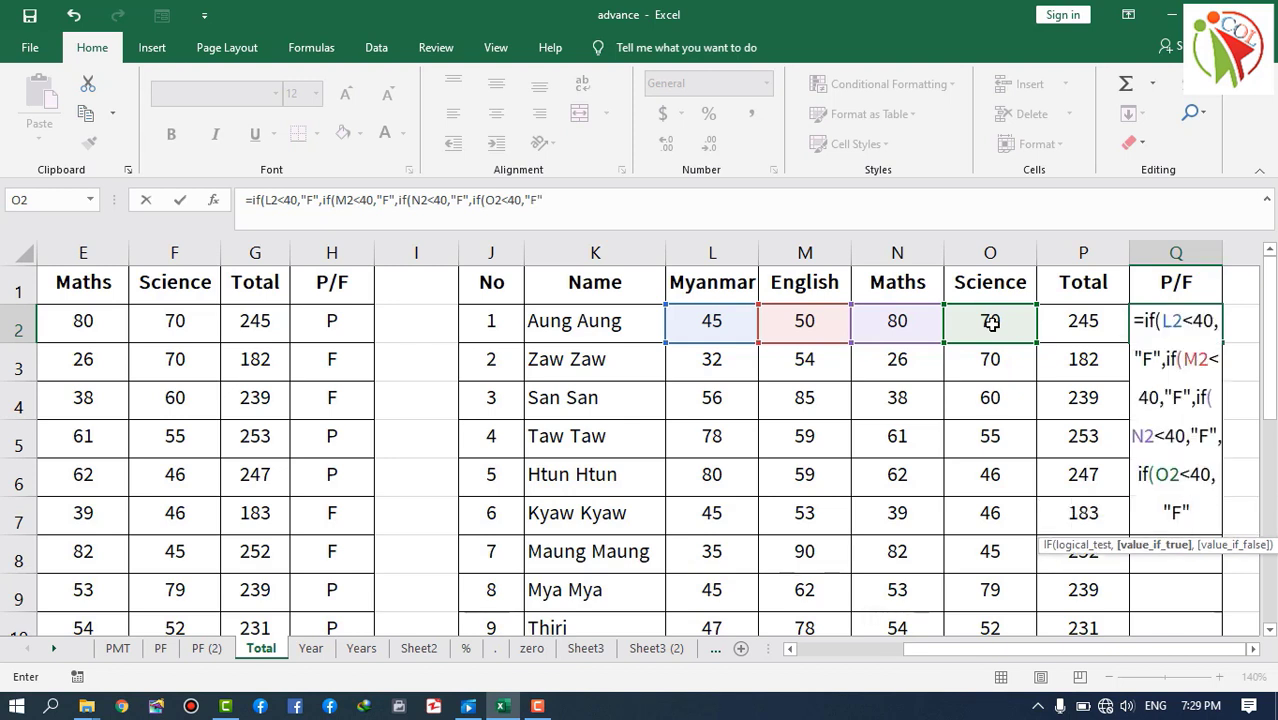
type(",")
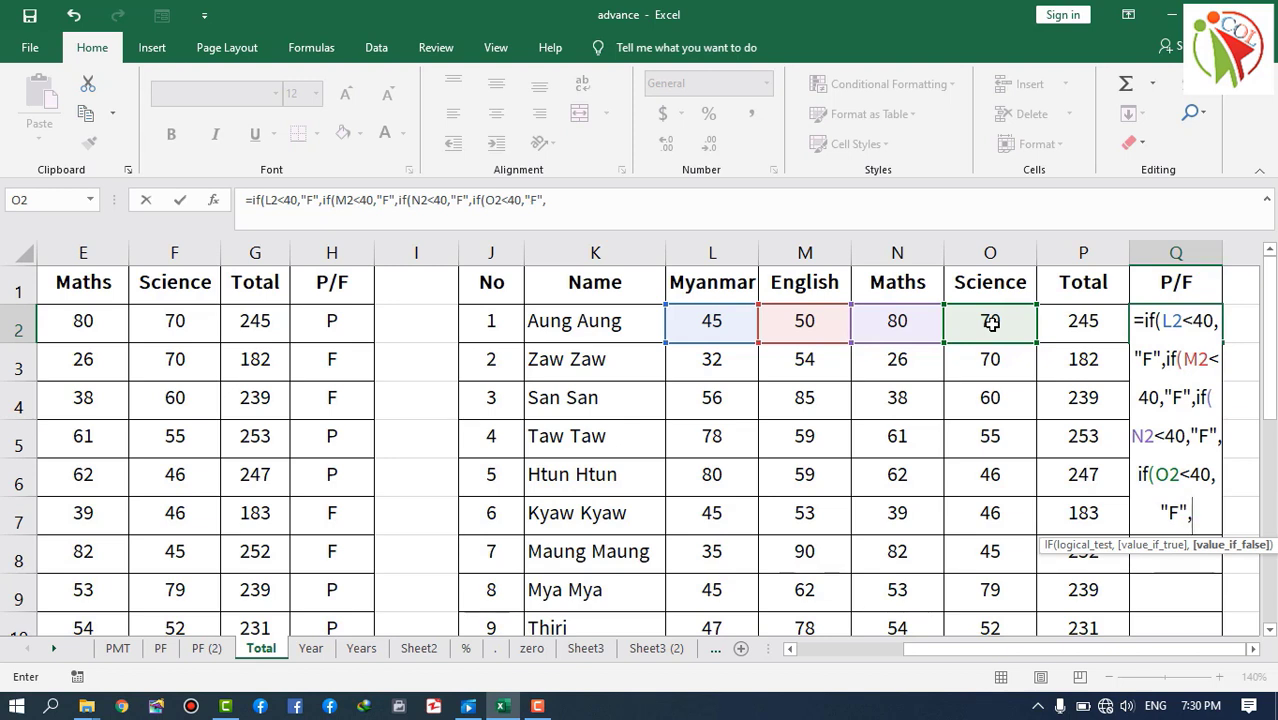
- Finish the Q2 formula with "P" as the last value, closing all four IFs, and fill it down the P/F column through Q11
type("\"P\"")
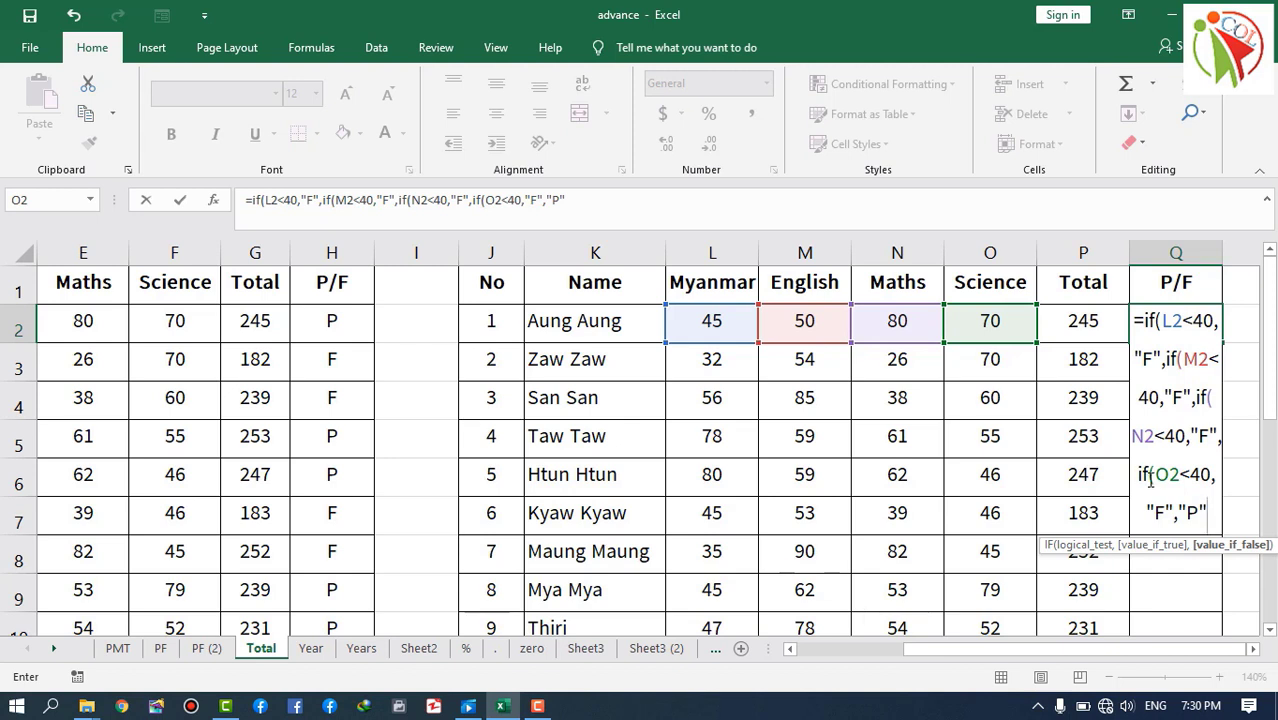
type("))))")
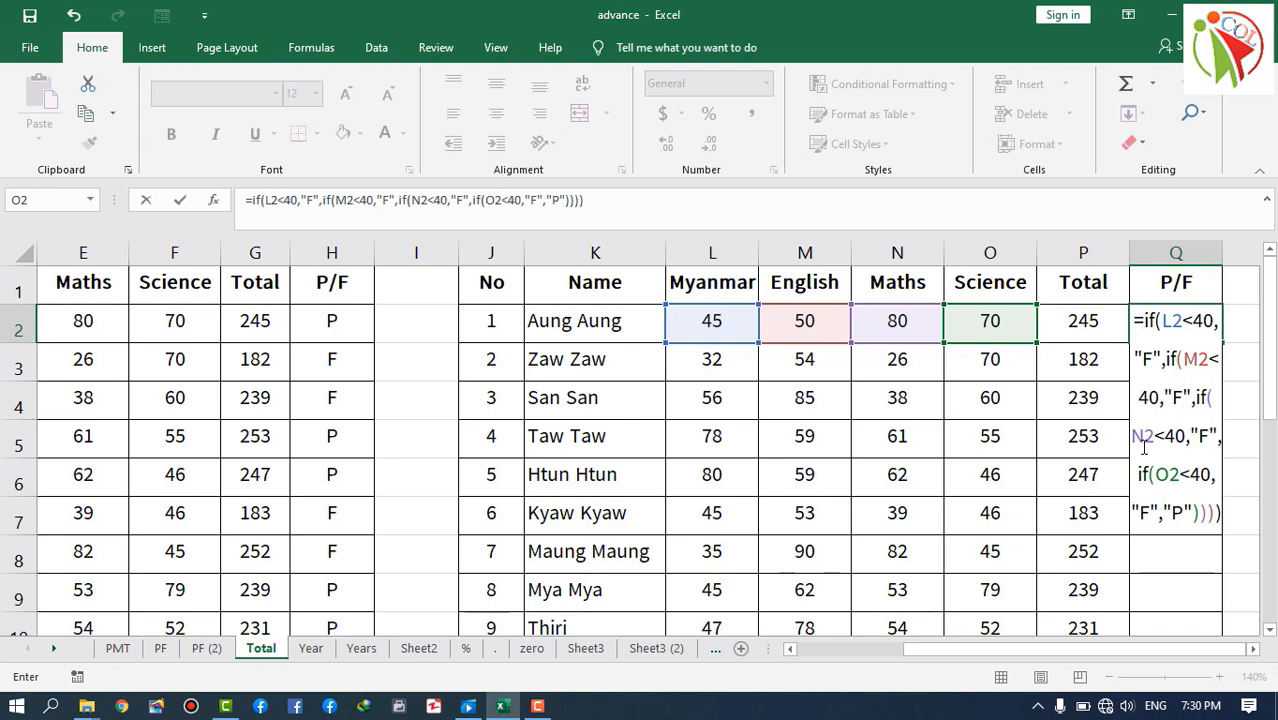
key("Return")
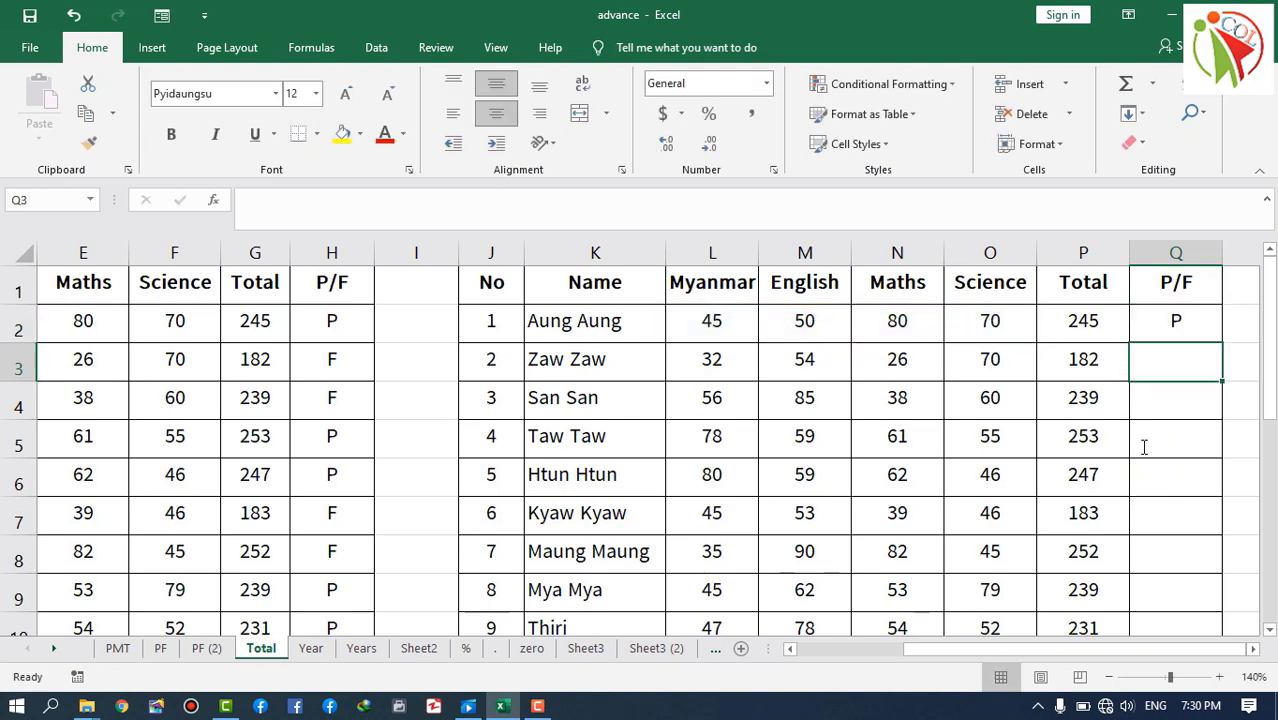
left_click(1166, 335)
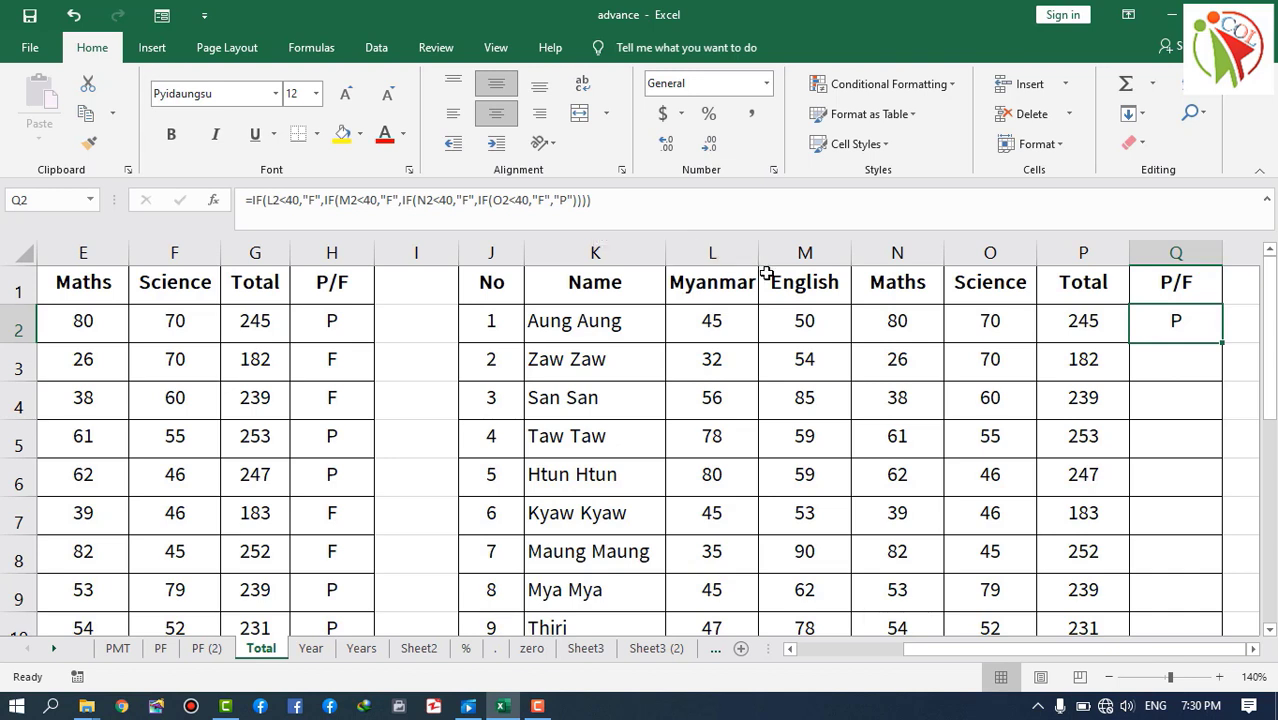
double_click(1222, 345)
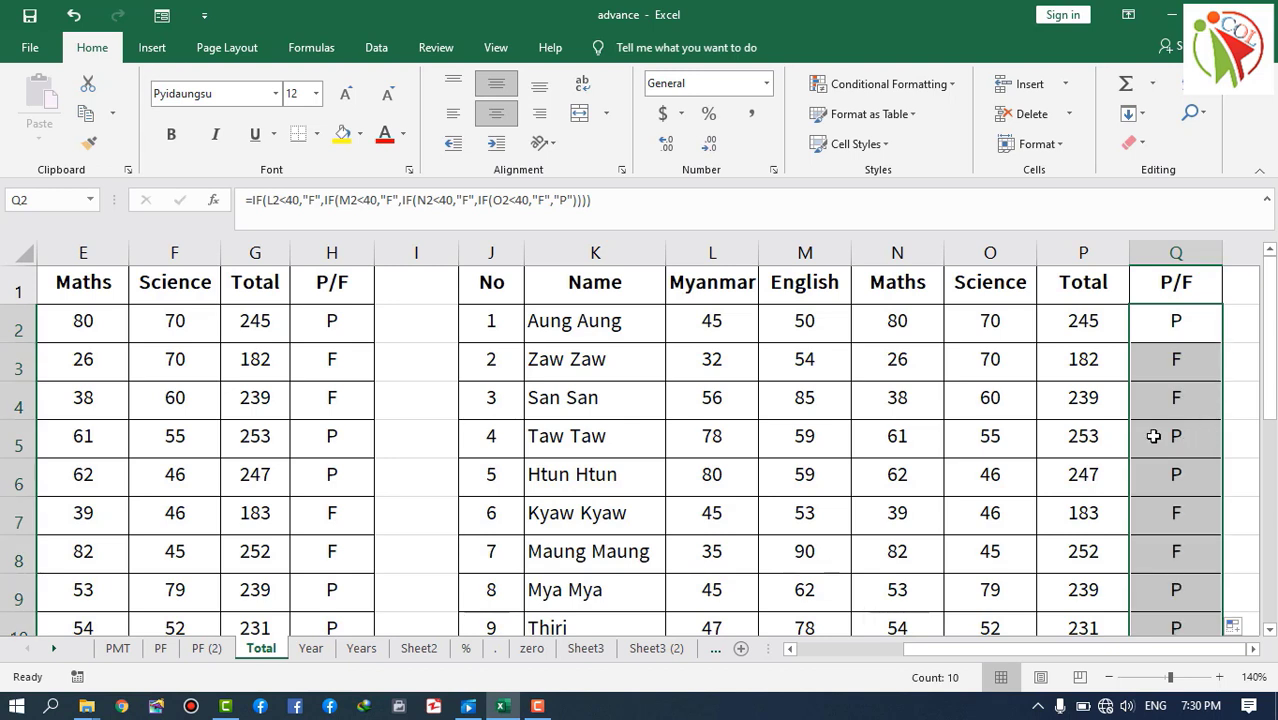
- Check the P/F results of students 2, 3 and 7 against their Myanmar and Maths marks
left_click(1180, 362)
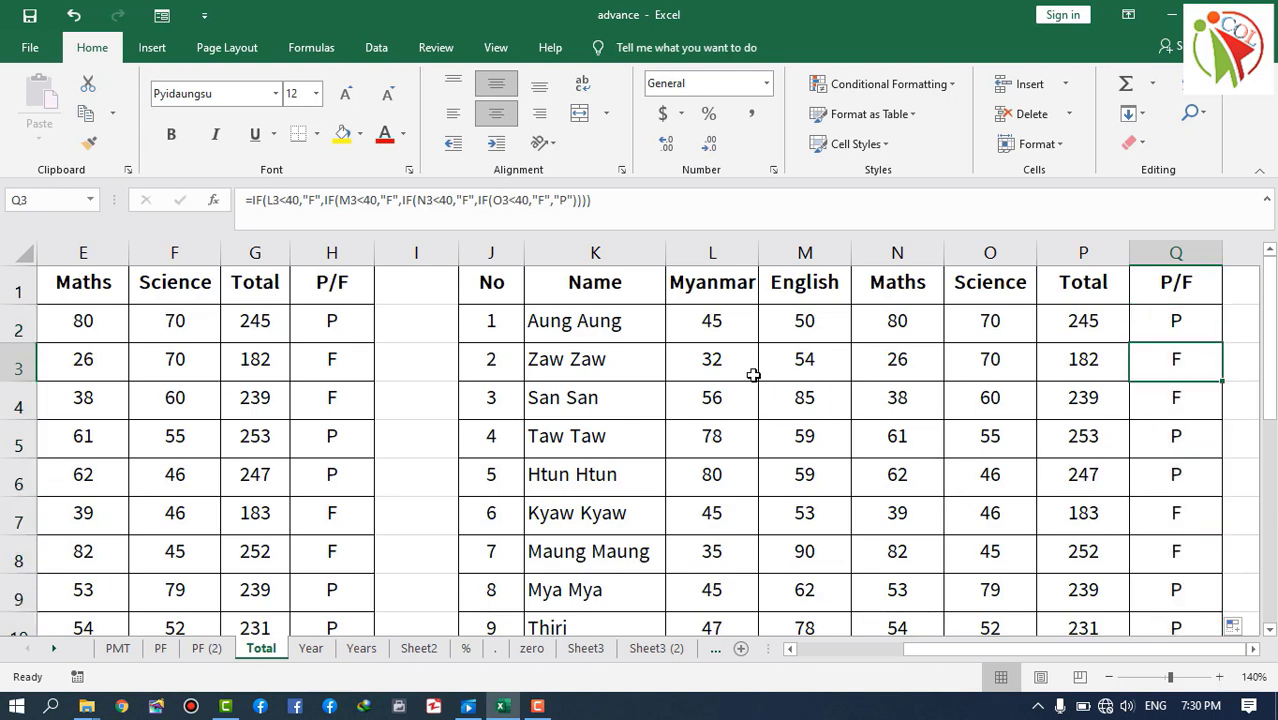
left_click(897, 367)
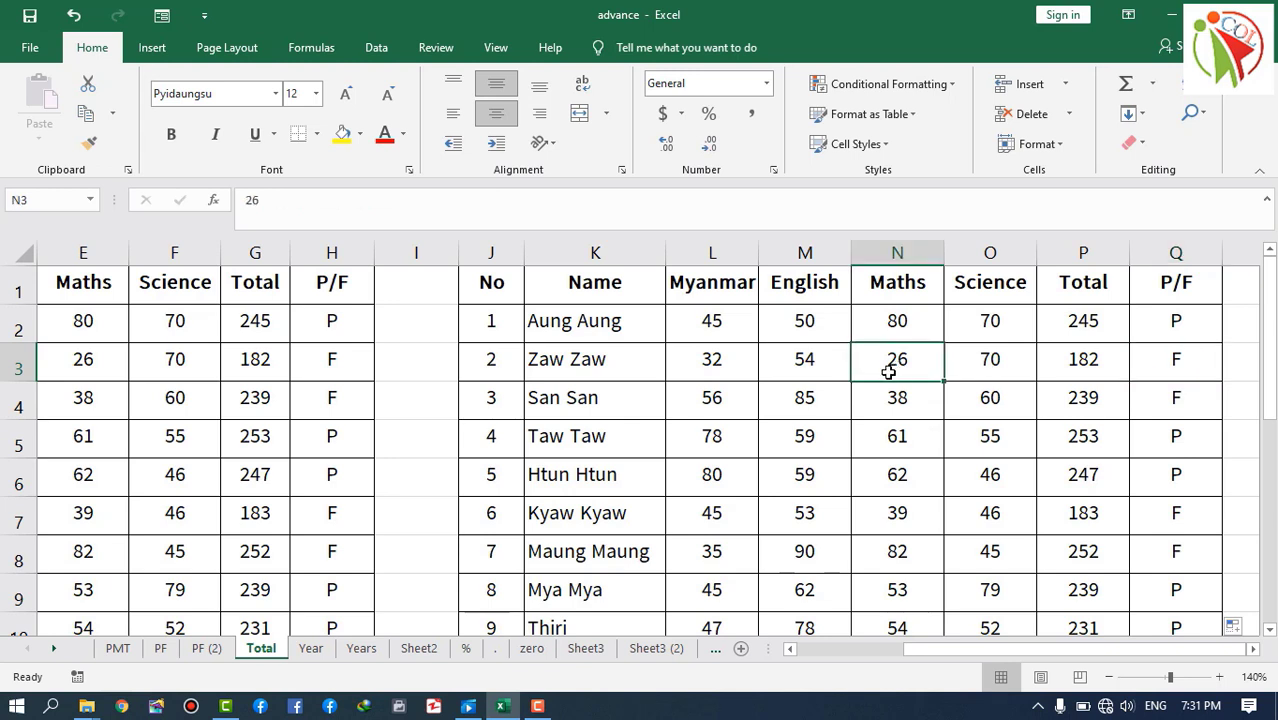
left_click(742, 362)
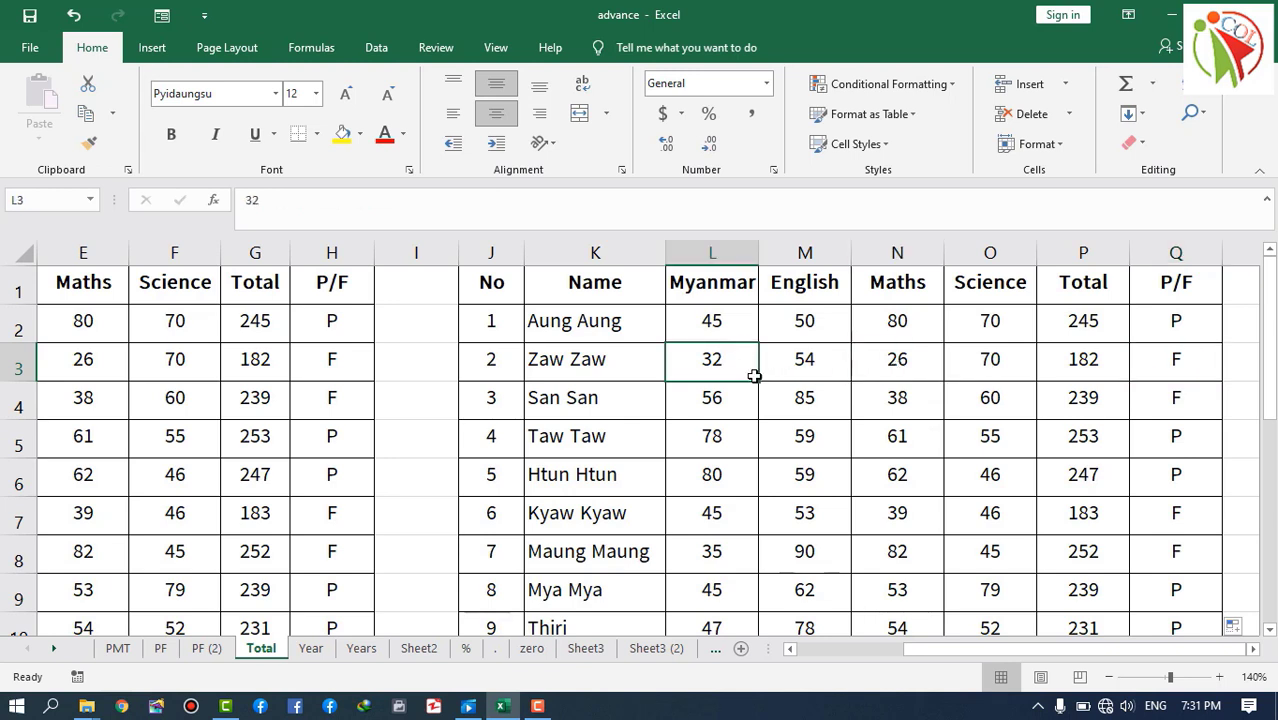
left_click(1170, 406)
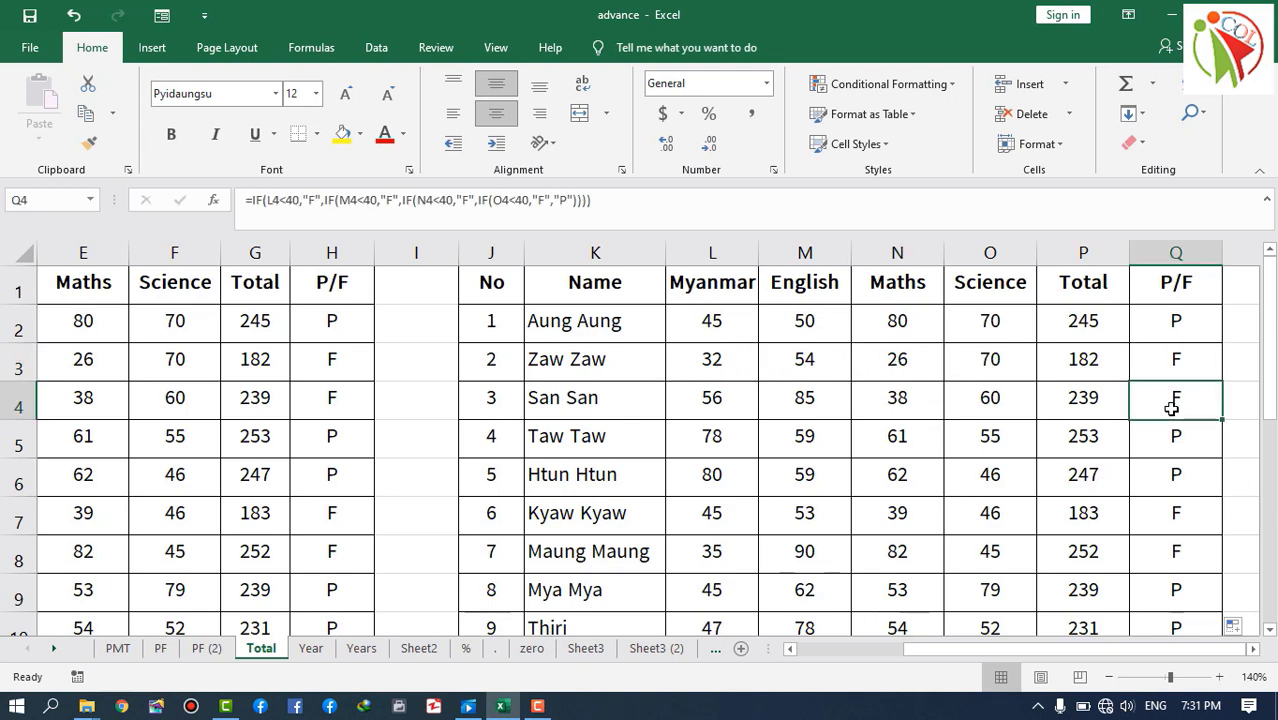
left_click(893, 412)
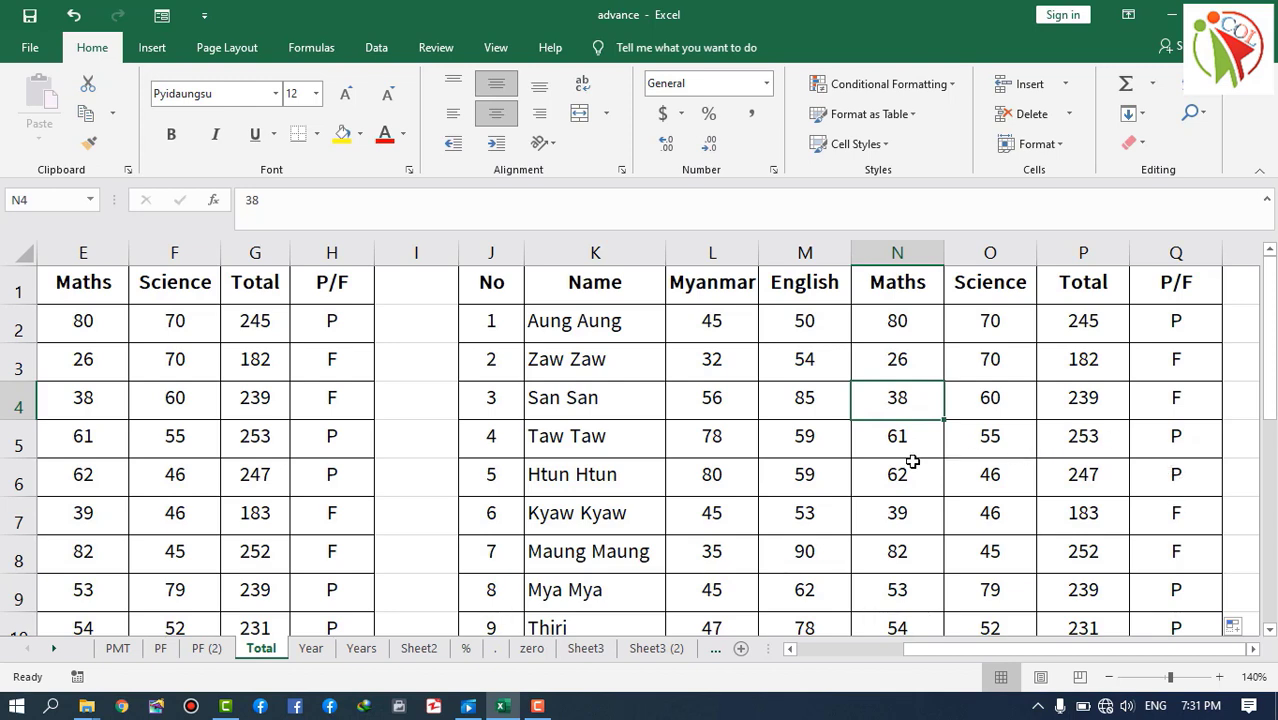
scroll(1030, 499, "down", 1)
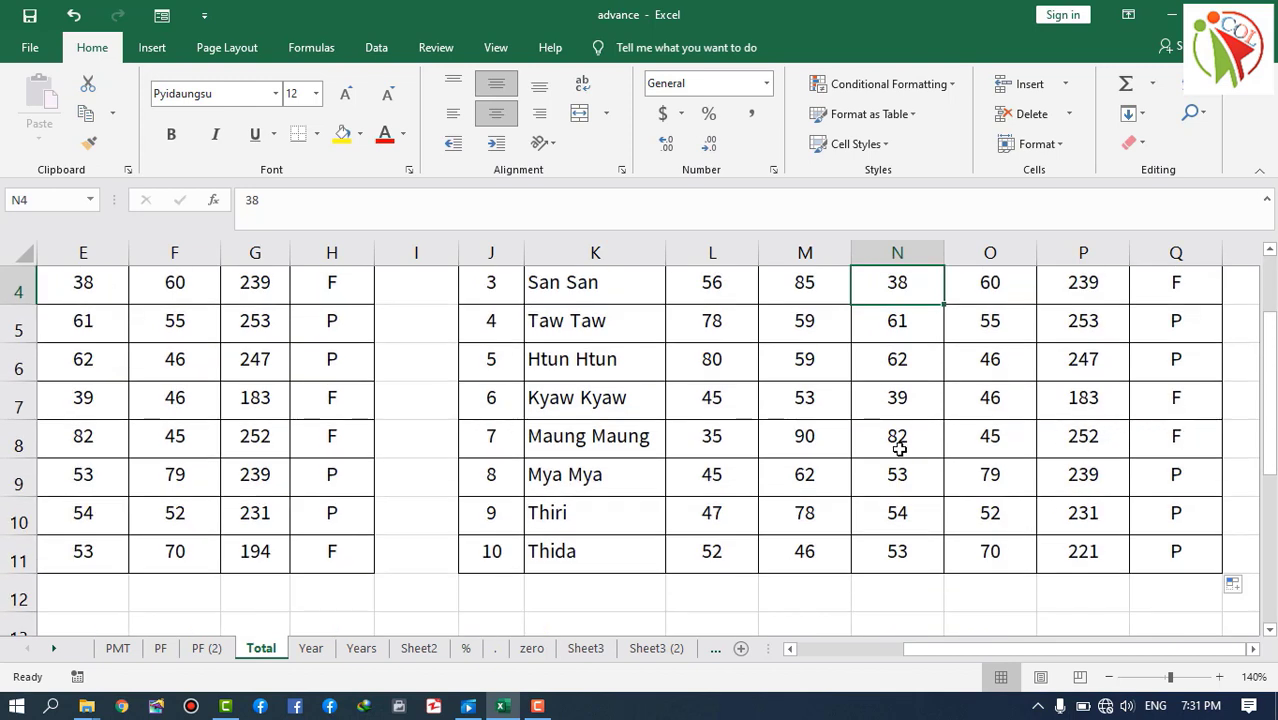
left_click(730, 440)
scroll(1207, 593, "up", 1)
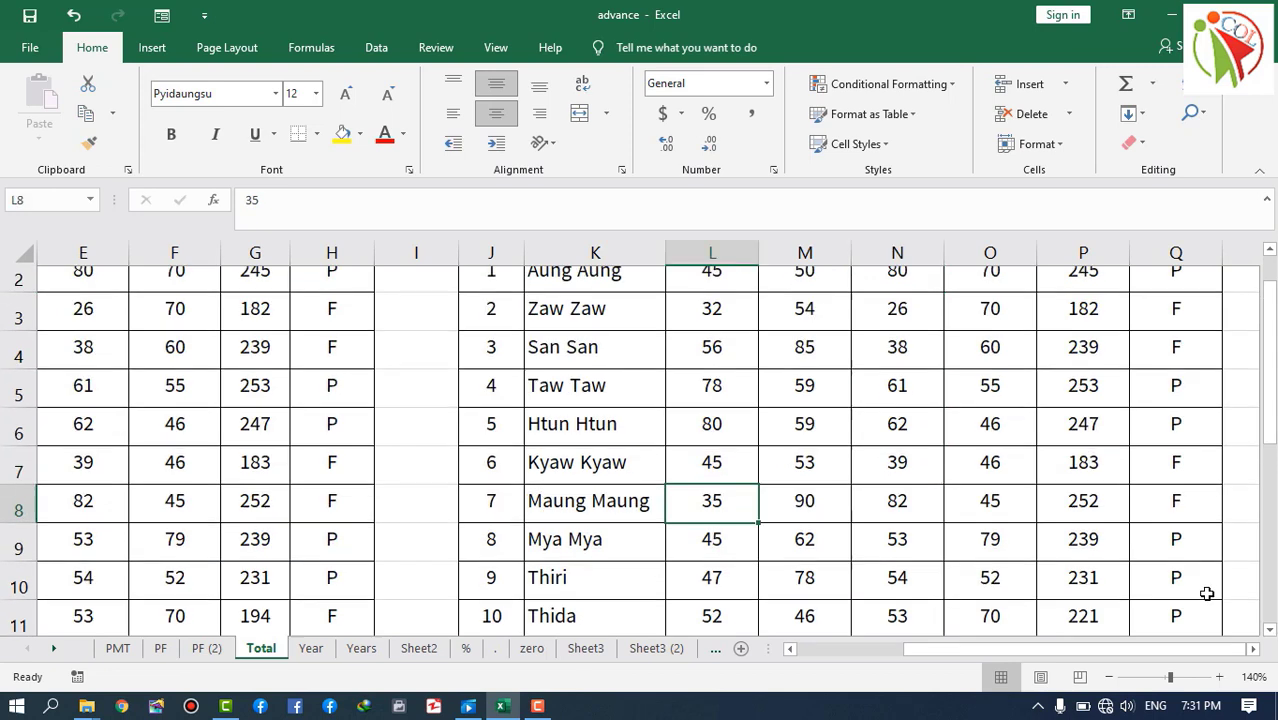